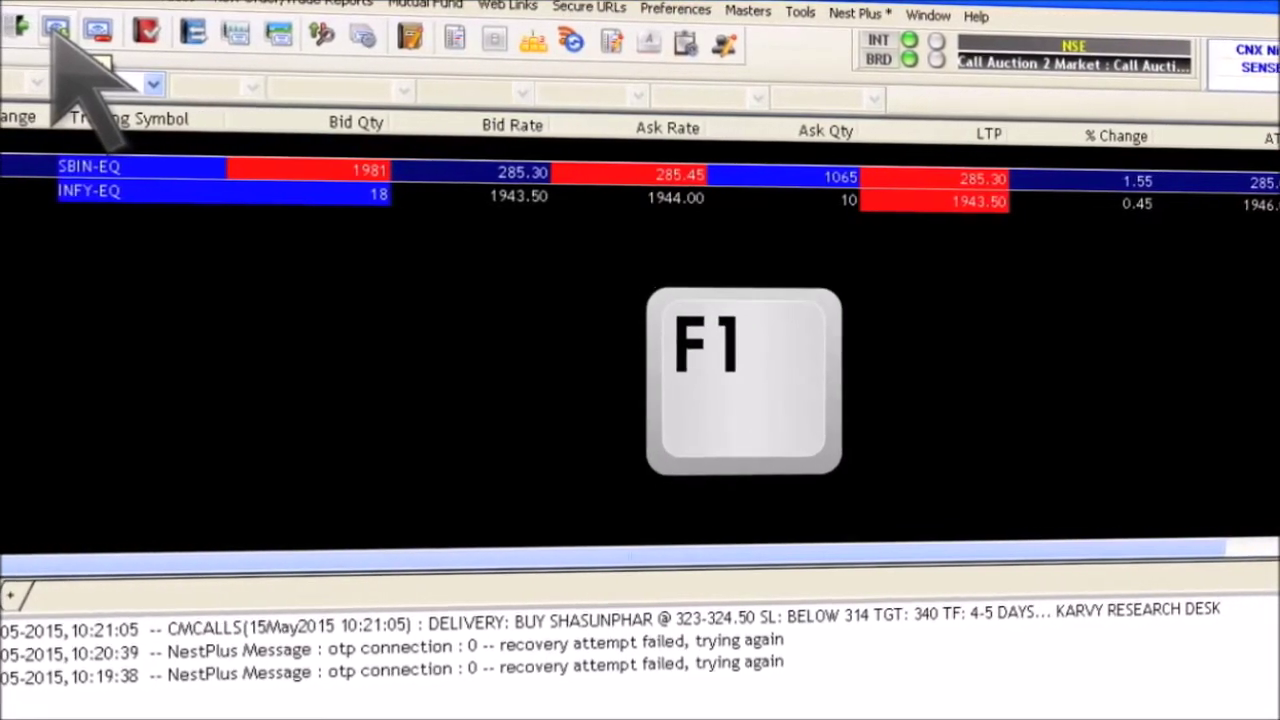
Step: Preview the Buy Order Entry window, then bring up an SBIN Sell Order Entry at LIMIT 285.15
key(F1)
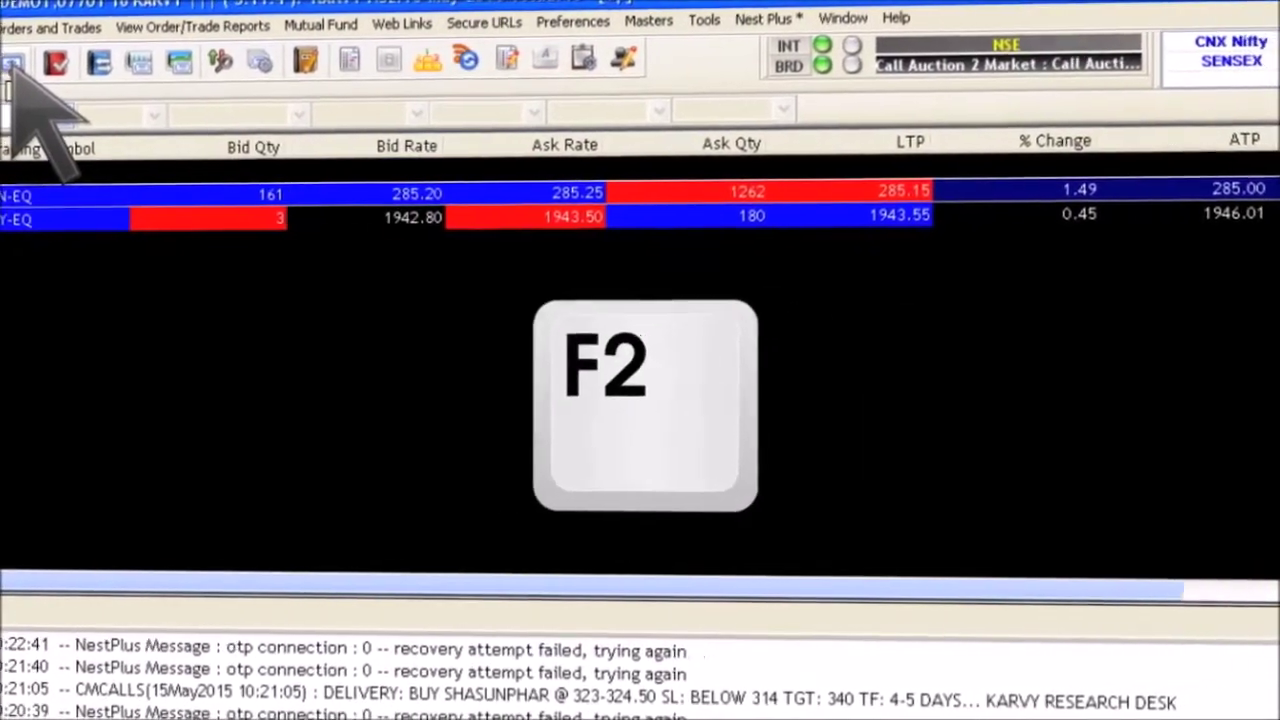
click(28, 60)
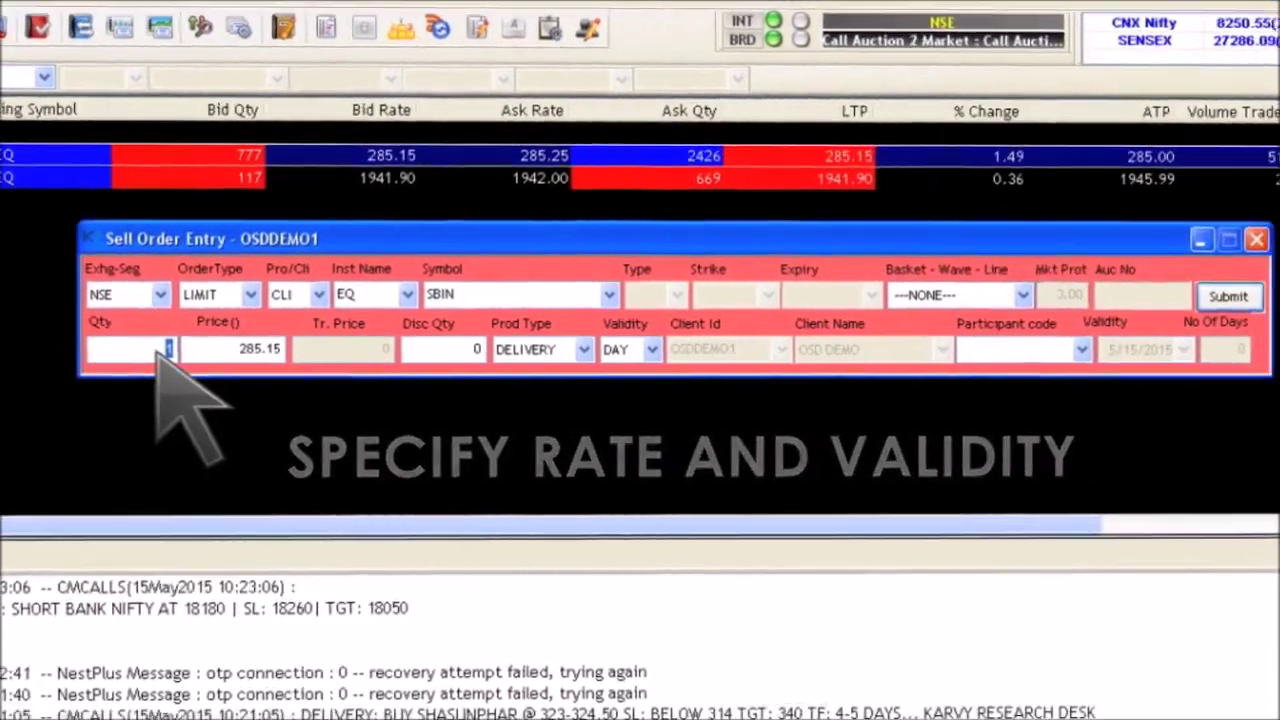
Step: Submit and confirm the sell limit order for 1 SBIN share at 285.15
click(1243, 298)
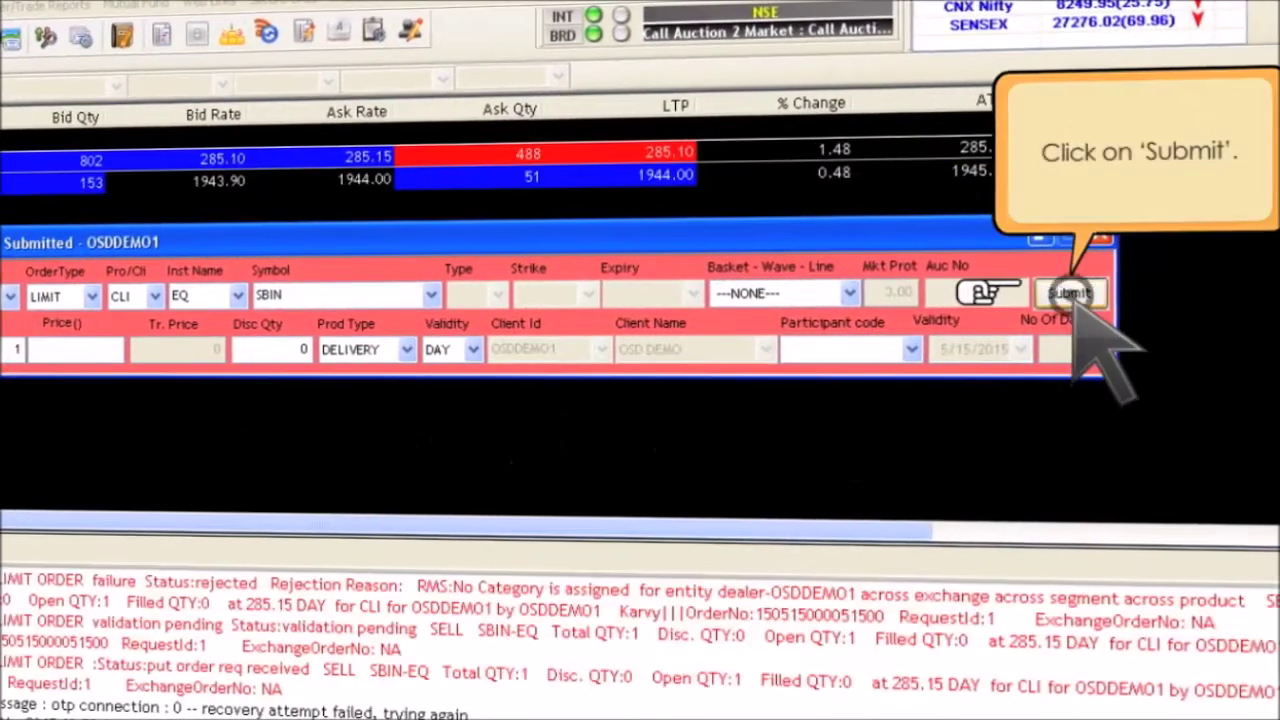
click(1070, 293)
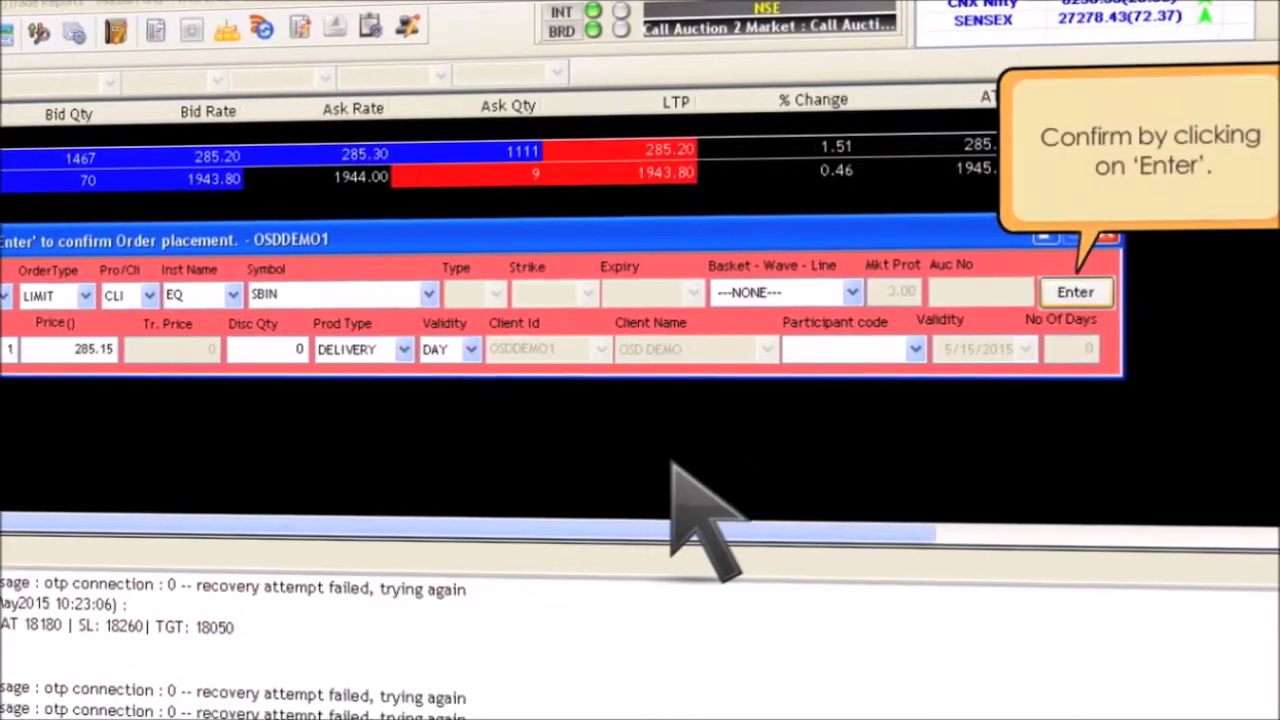
click(1082, 291)
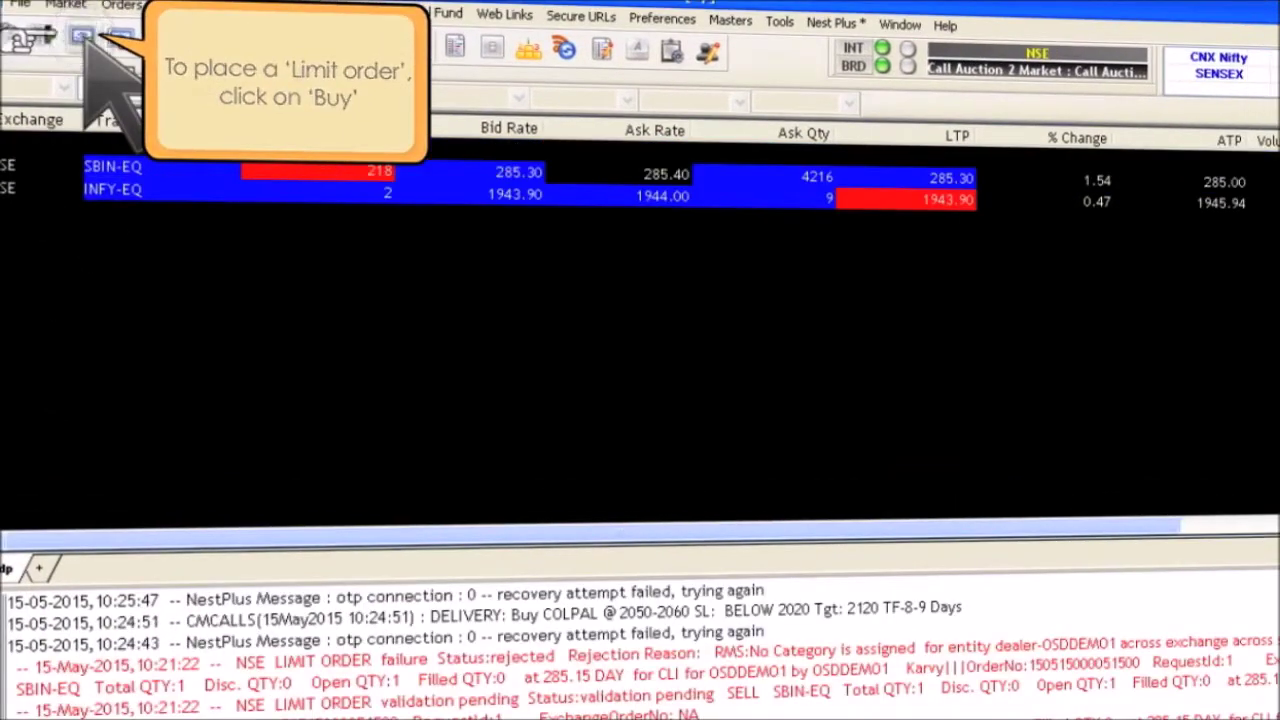
Step: Start an SBIN buy order with LIMIT order type and INTRADAY product type
click(84, 40)
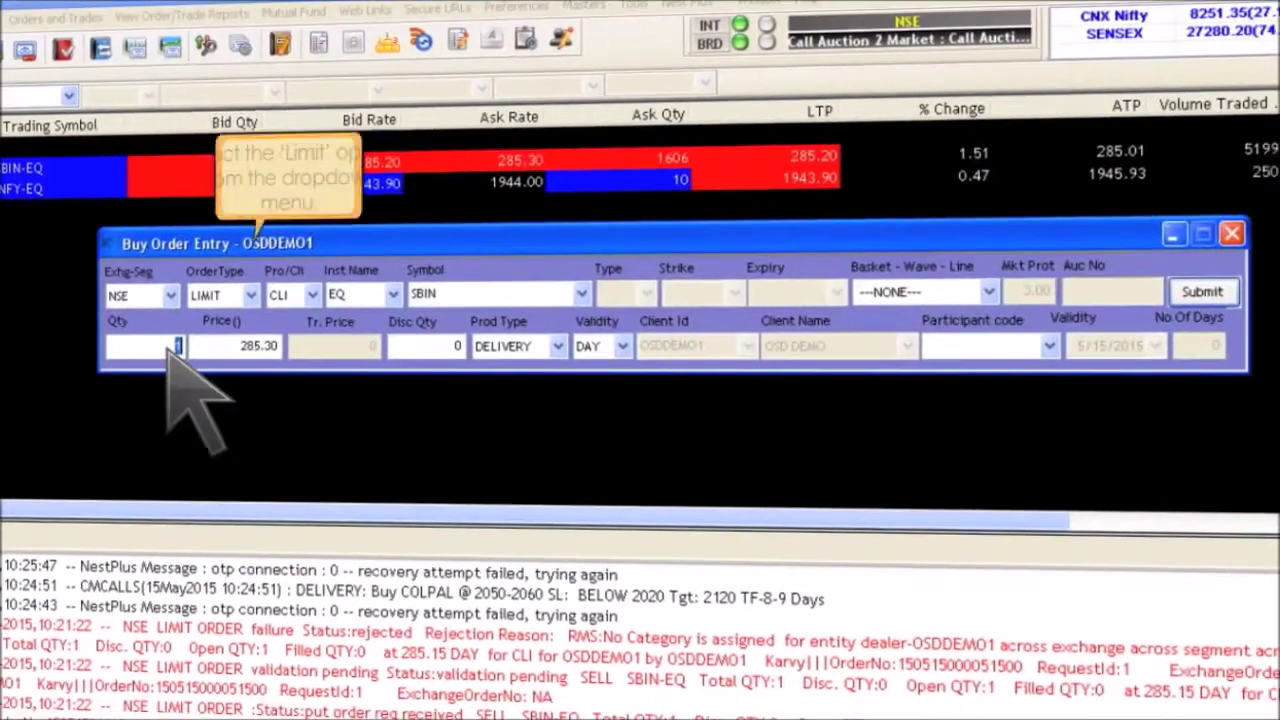
click(359, 309)
click(303, 350)
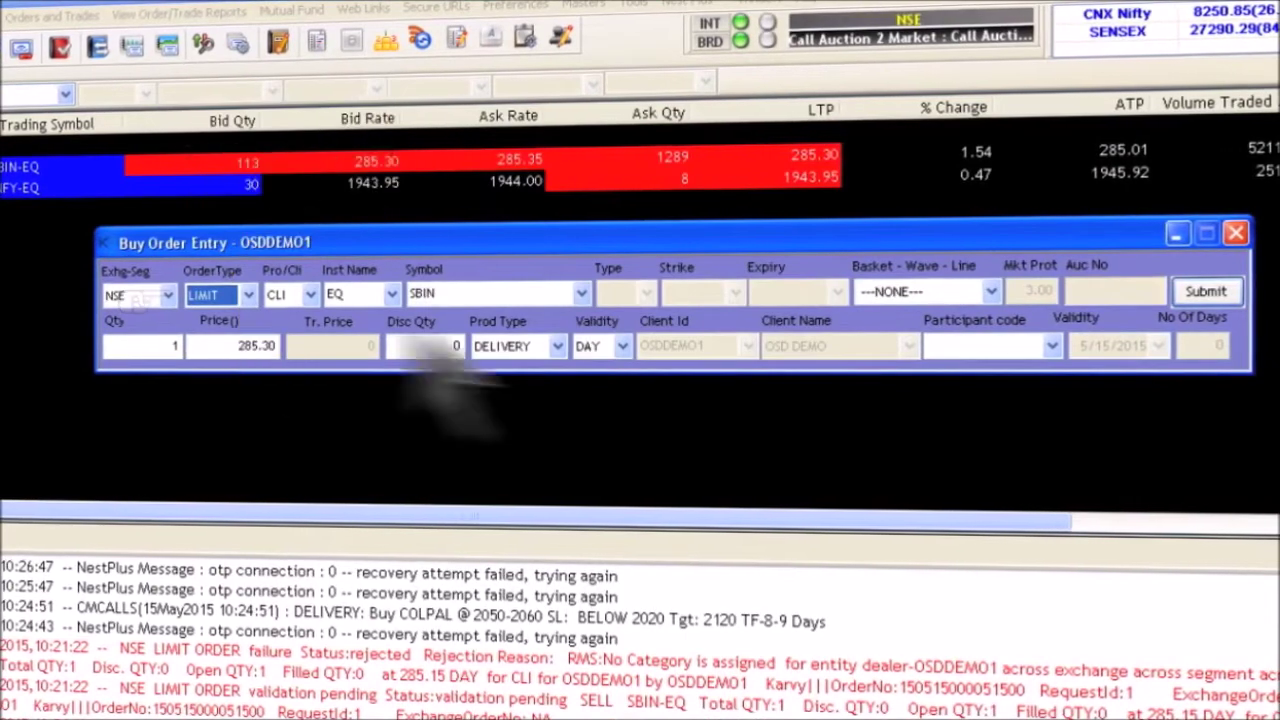
click(515, 346)
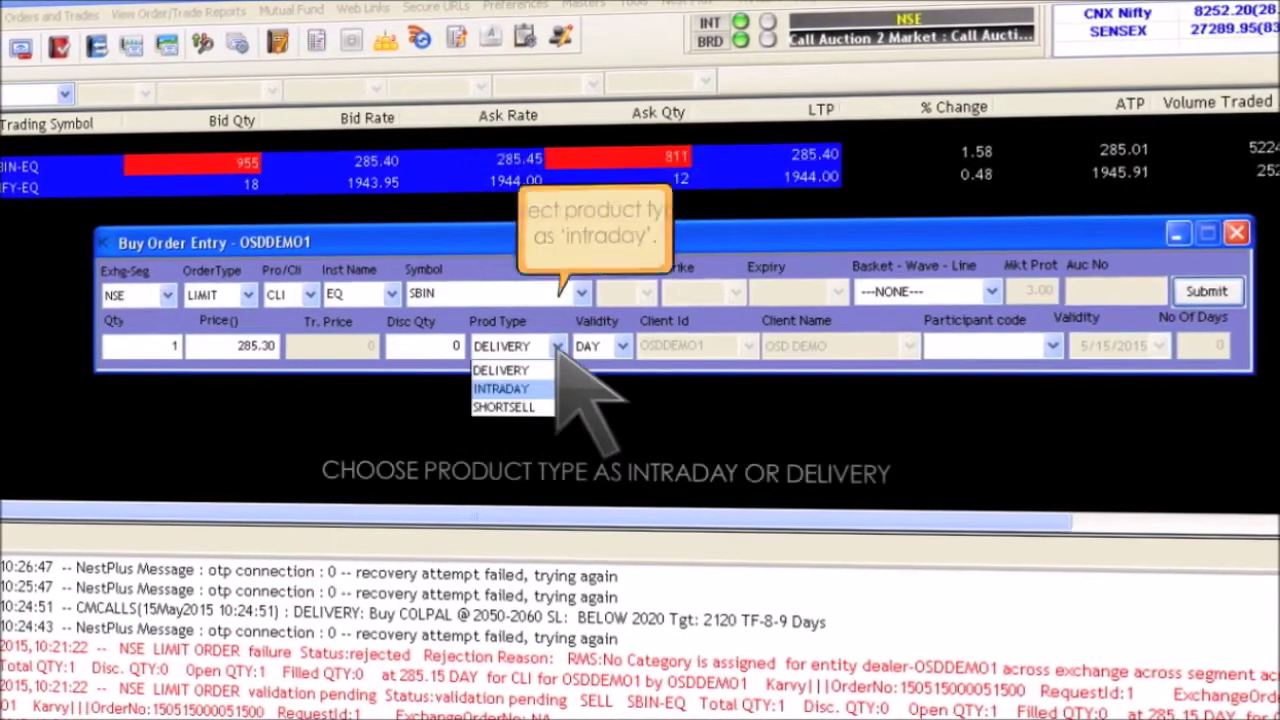
click(500, 392)
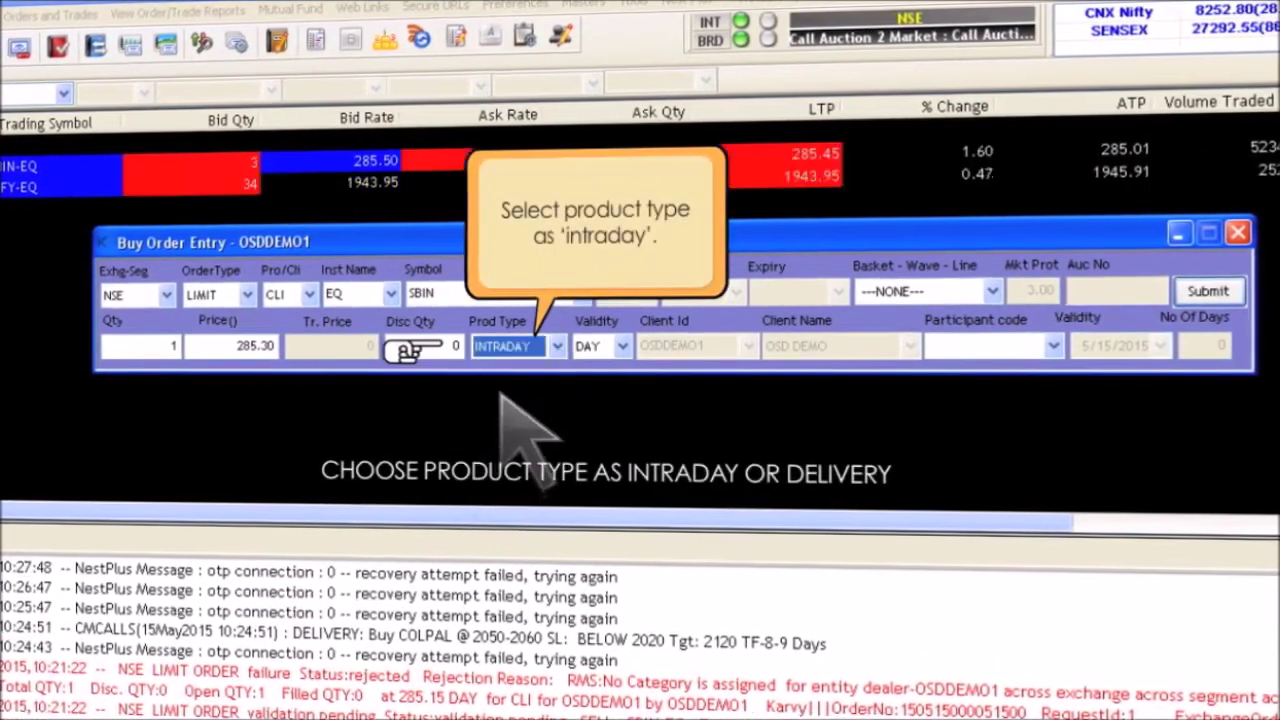
Step: Enter quantity 100 and price 2000, then submit and confirm the buy order
click(160, 345)
text(0)
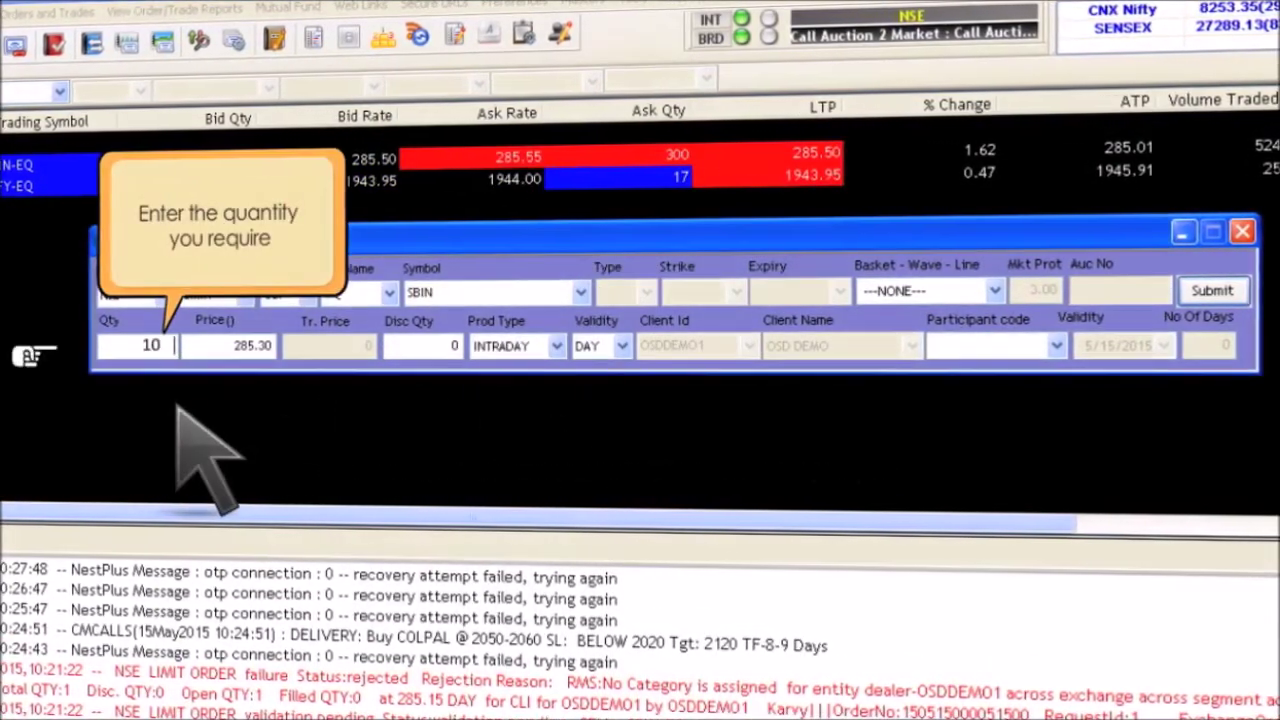
text(0)
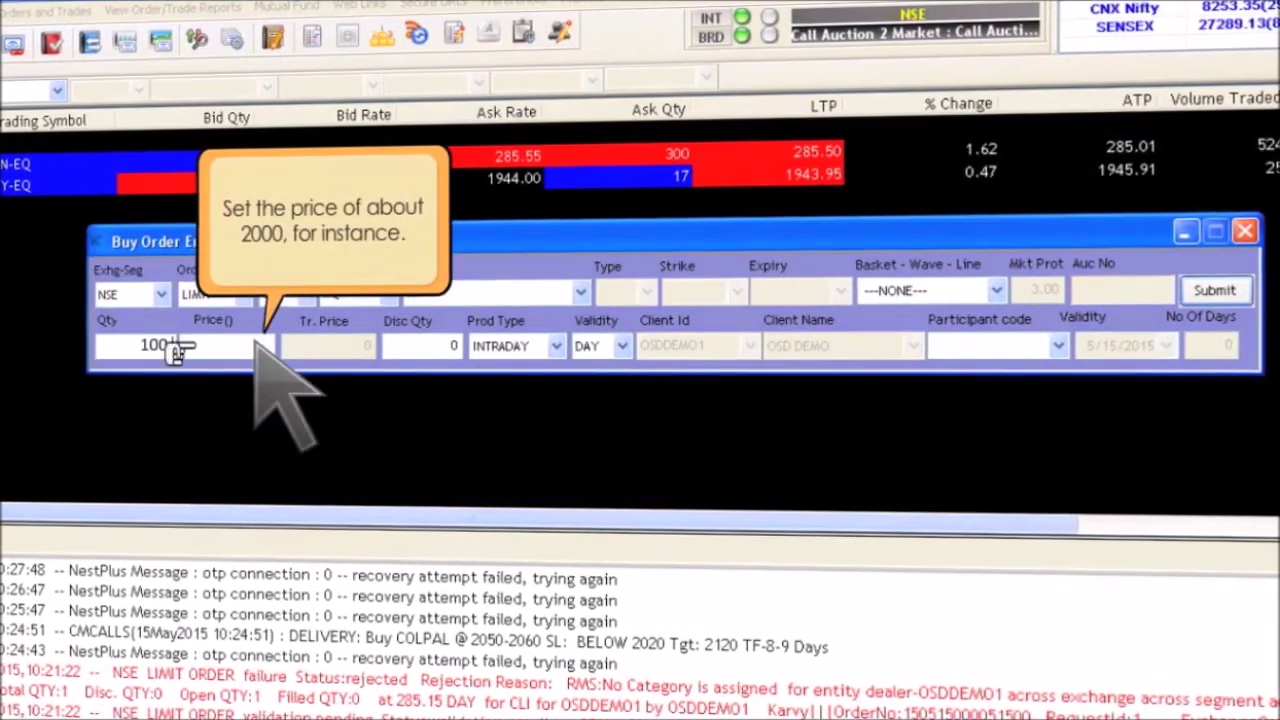
click(185, 350)
text(200)
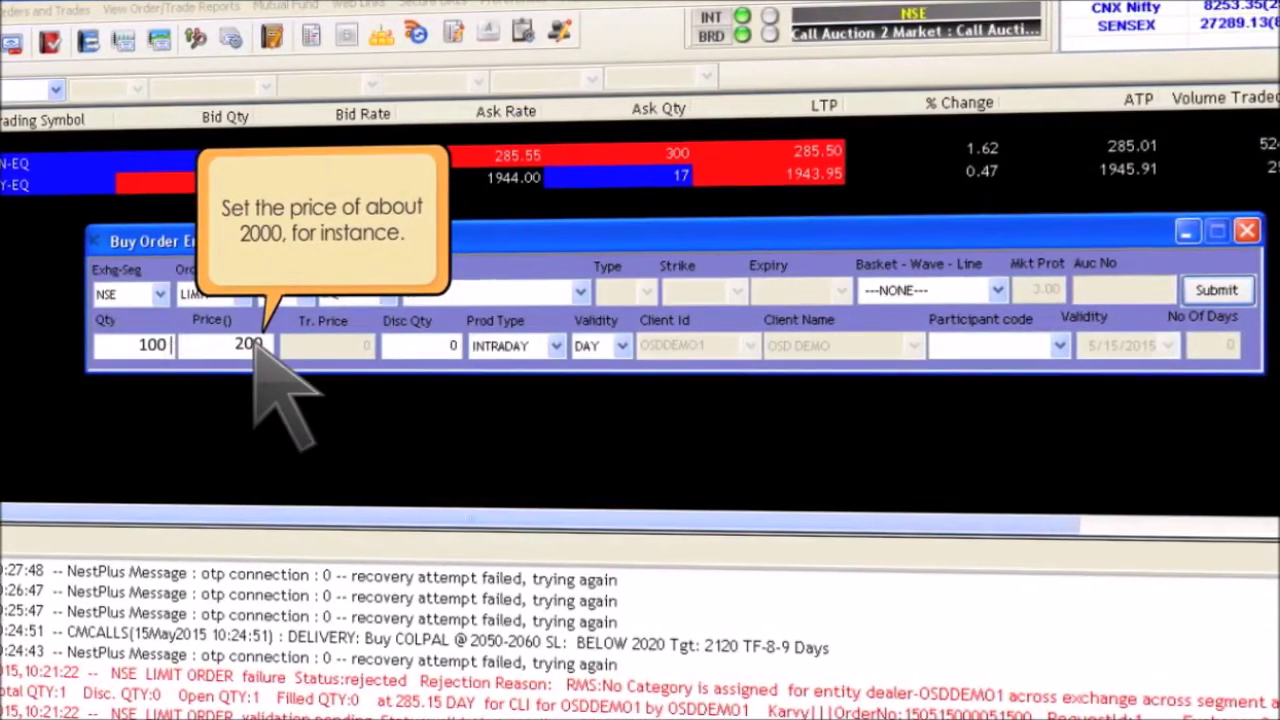
text(0)
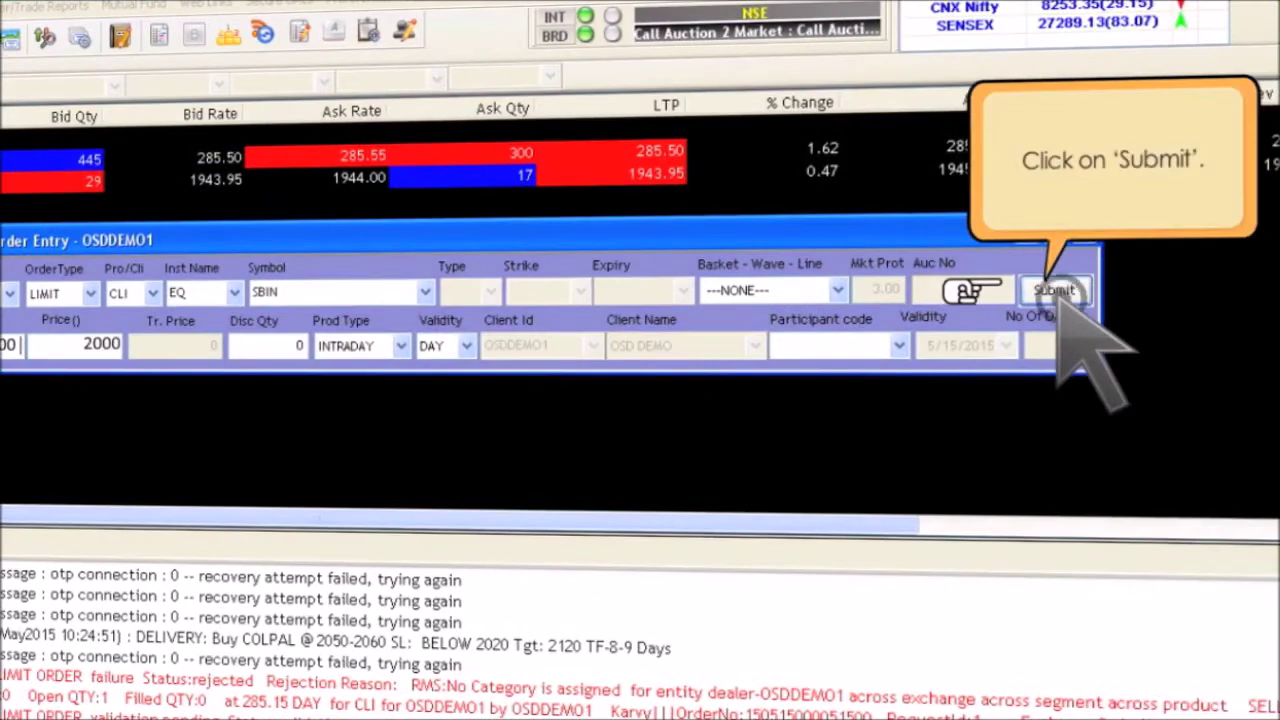
click(1054, 290)
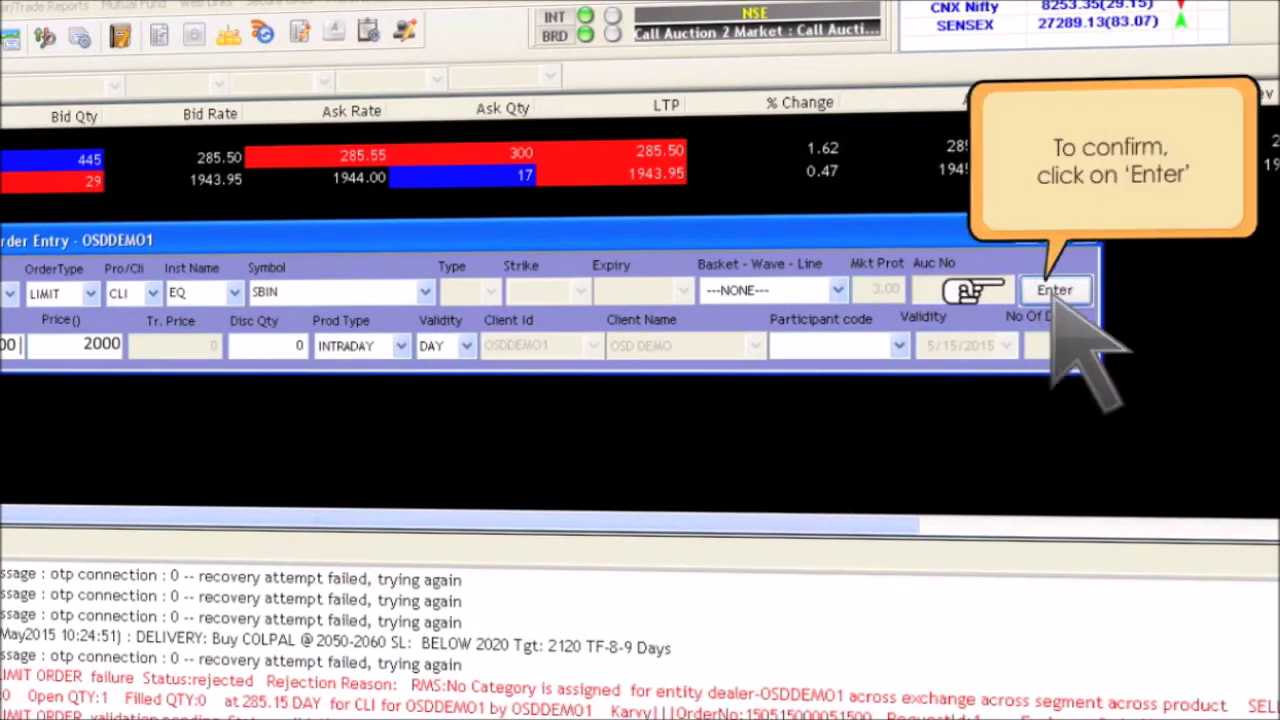
click(1054, 292)
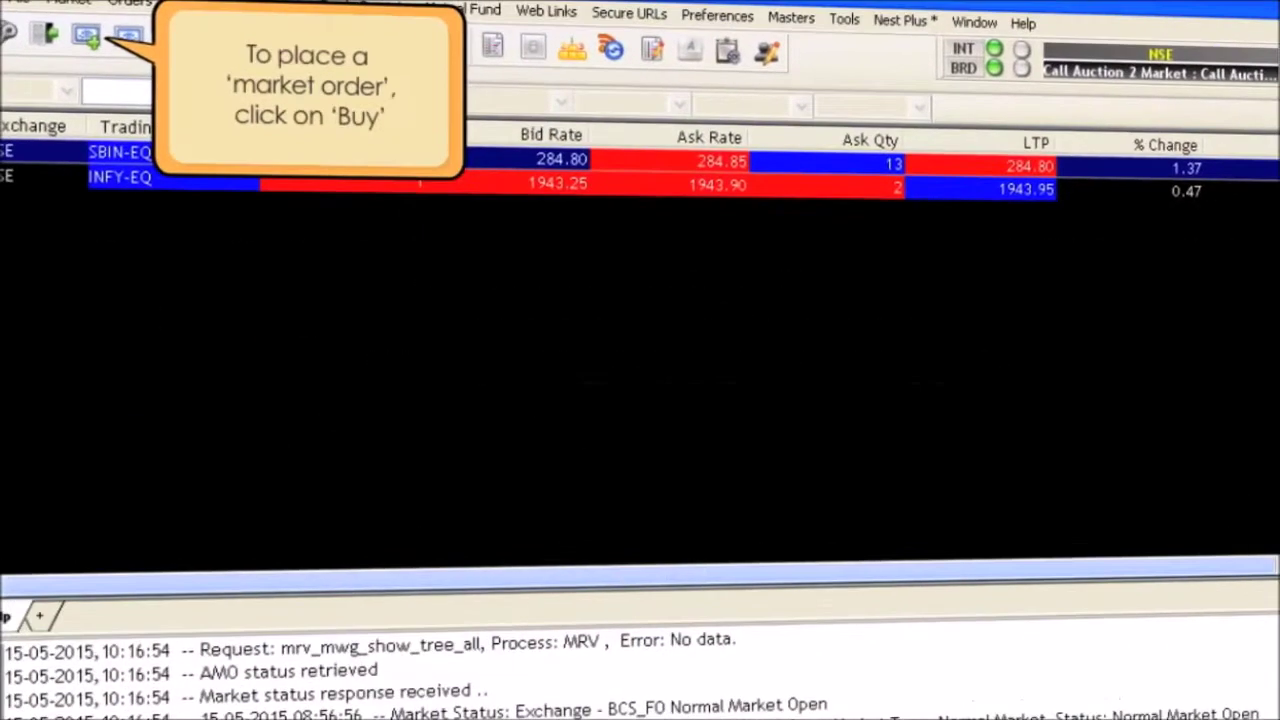
Step: Buy 100 SBIN shares at MARKET with market protection 1, submitted and confirmed
click(85, 38)
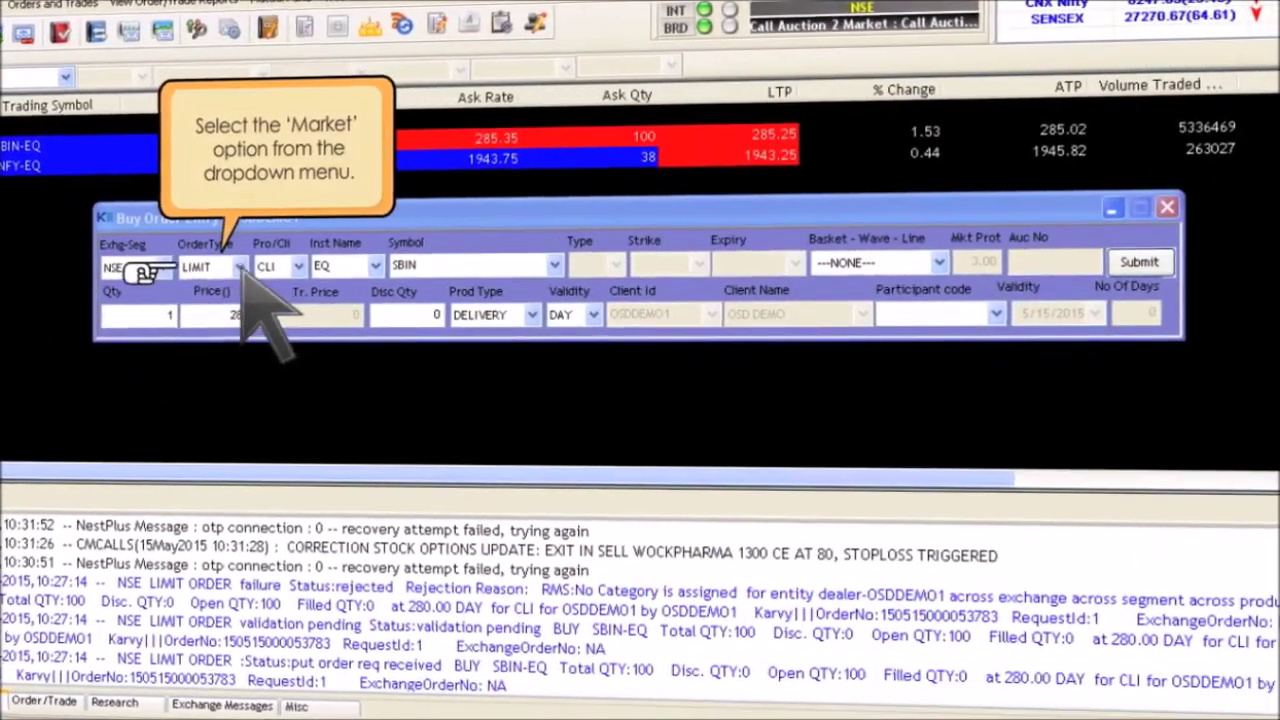
click(240, 267)
click(228, 297)
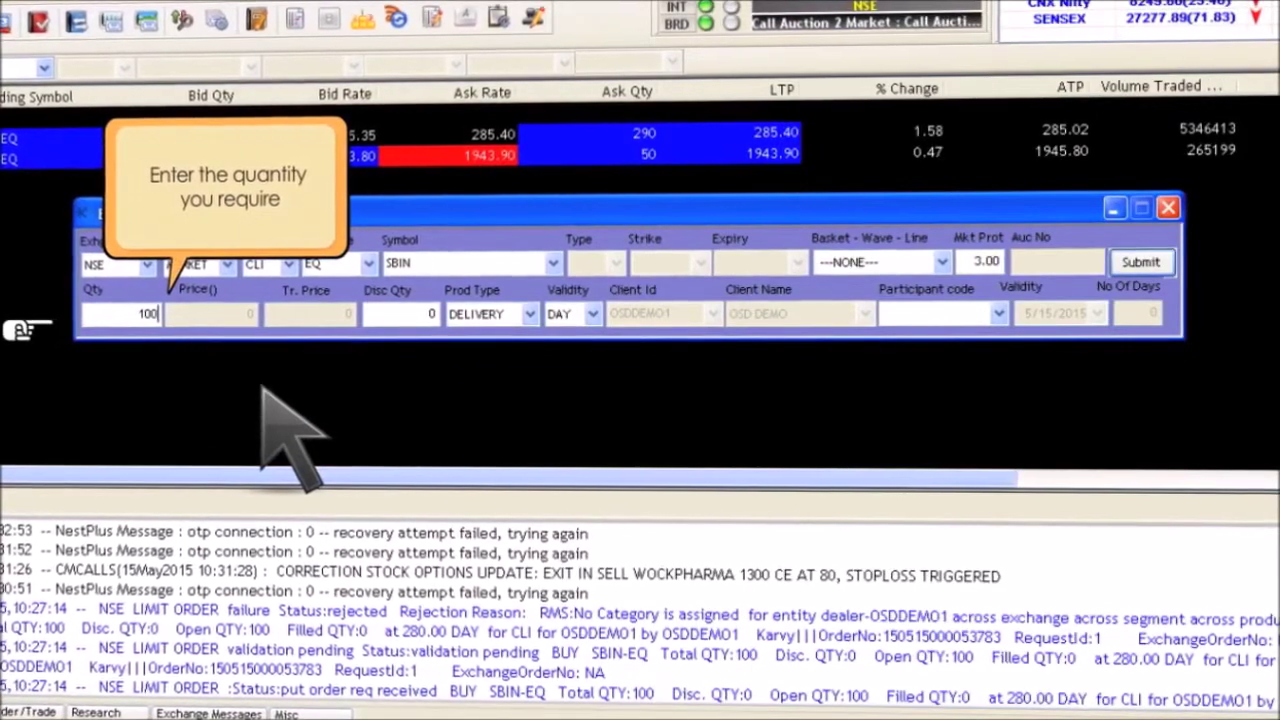
double_click(978, 262)
text(1)
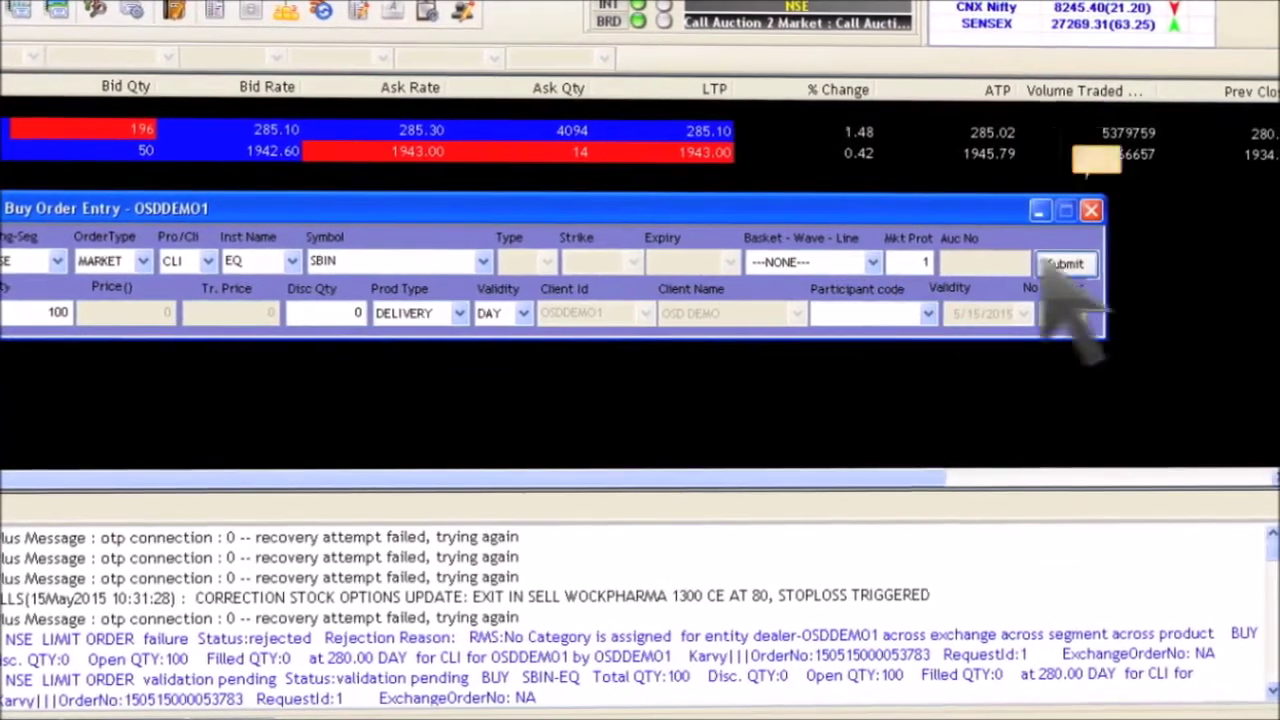
click(1068, 265)
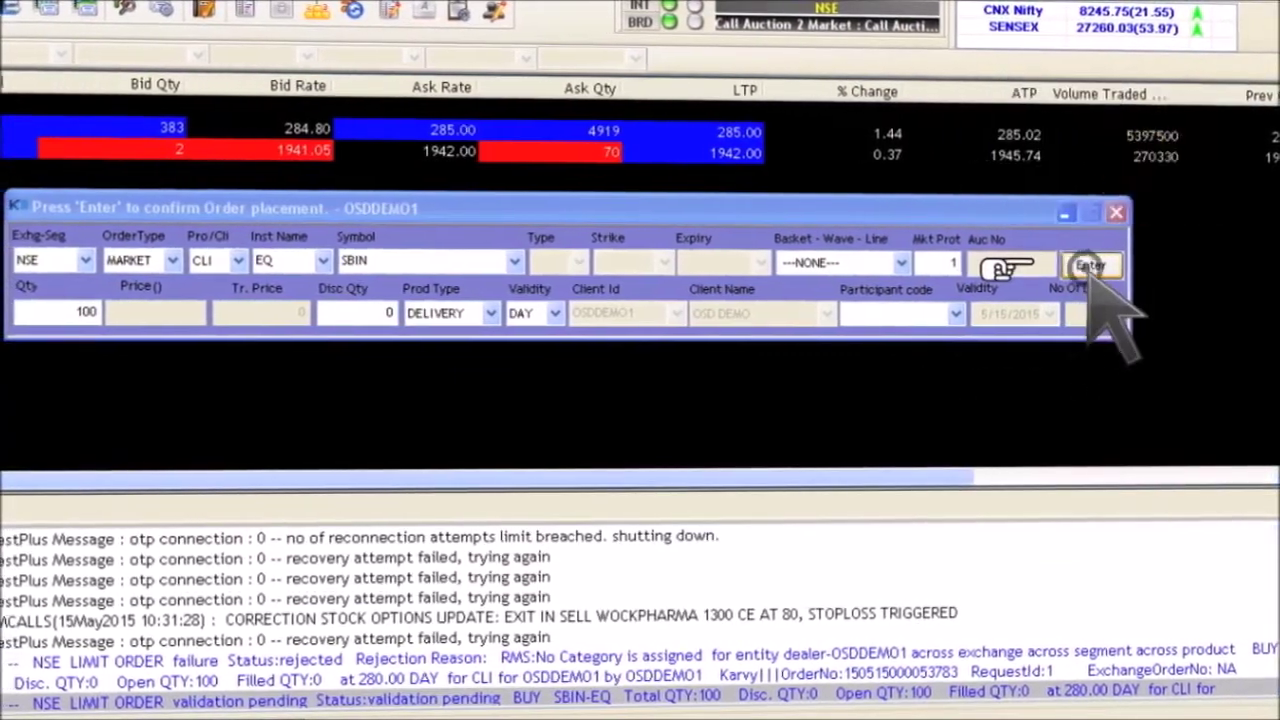
click(1098, 266)
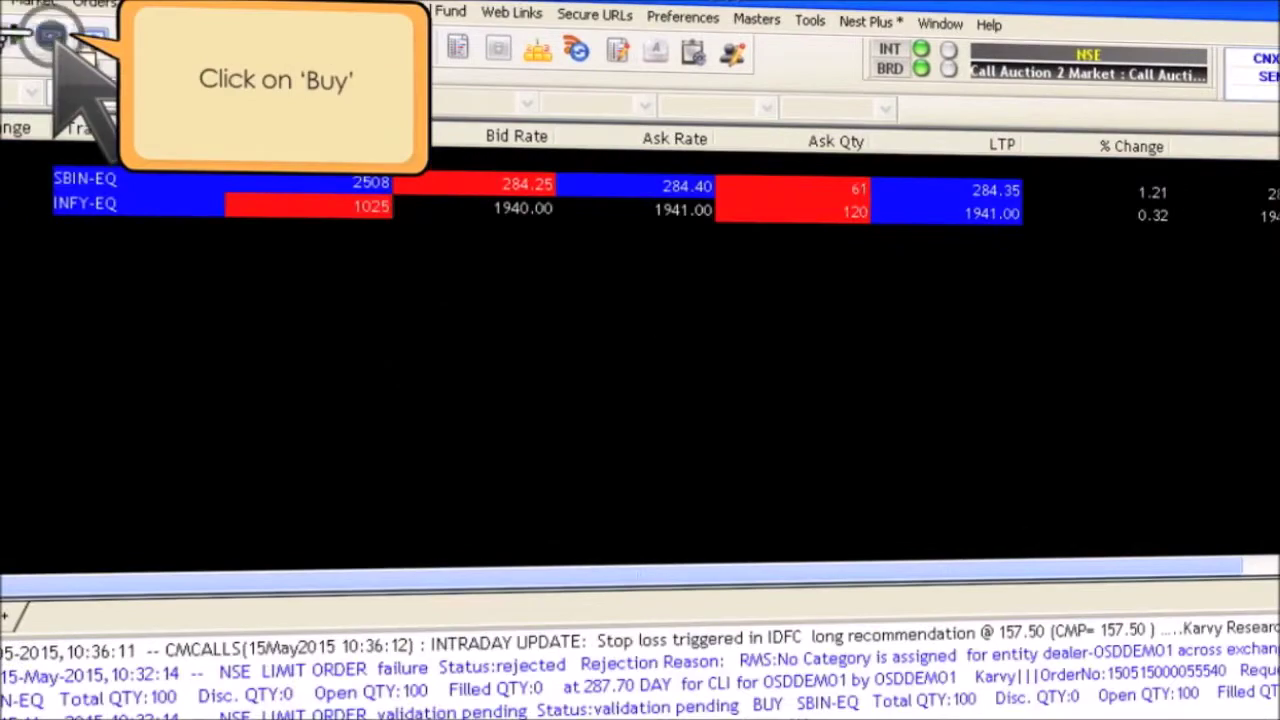
Step: Submit an SL buy order for 100 SBIN shares at price 286 with trigger price 285
click(50, 38)
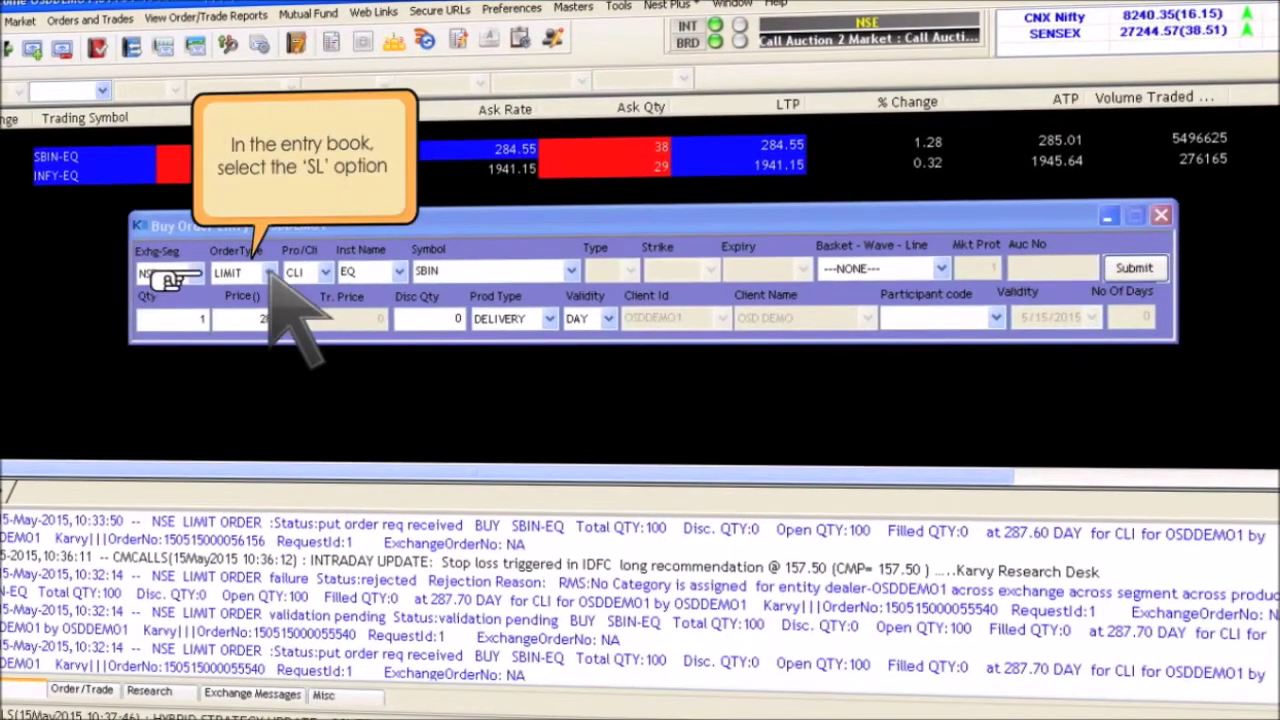
click(269, 272)
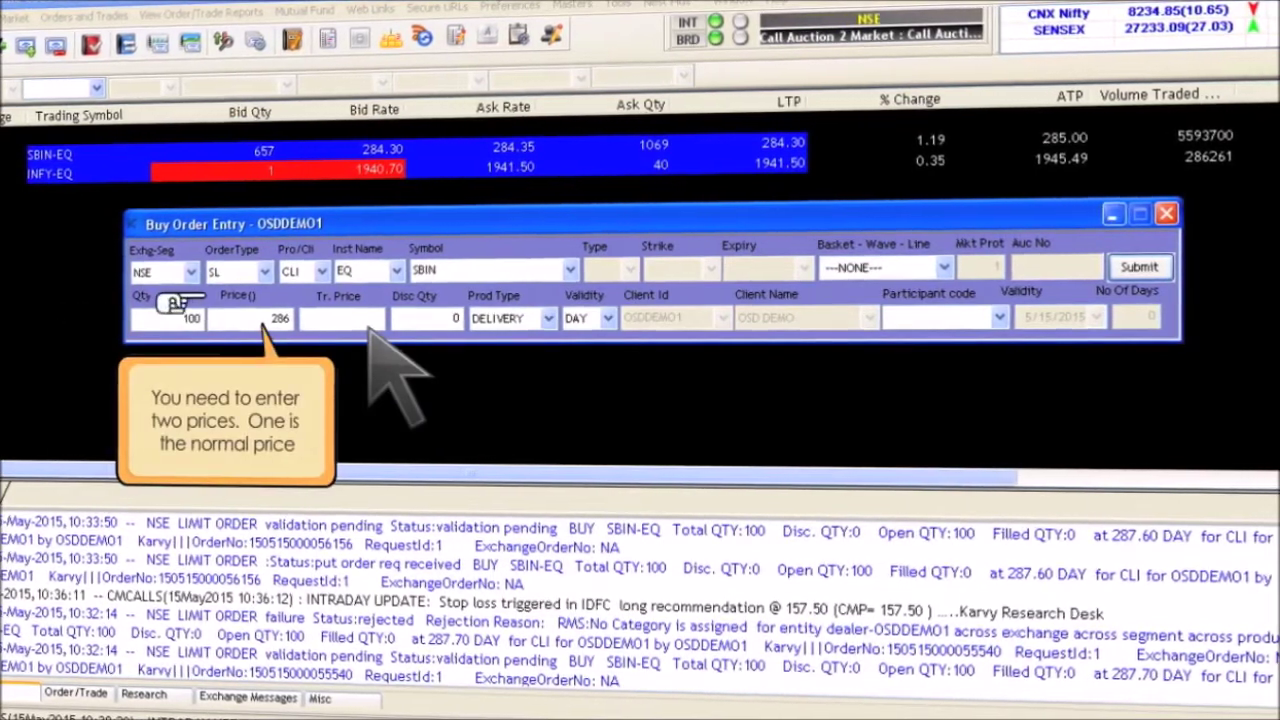
text(285)
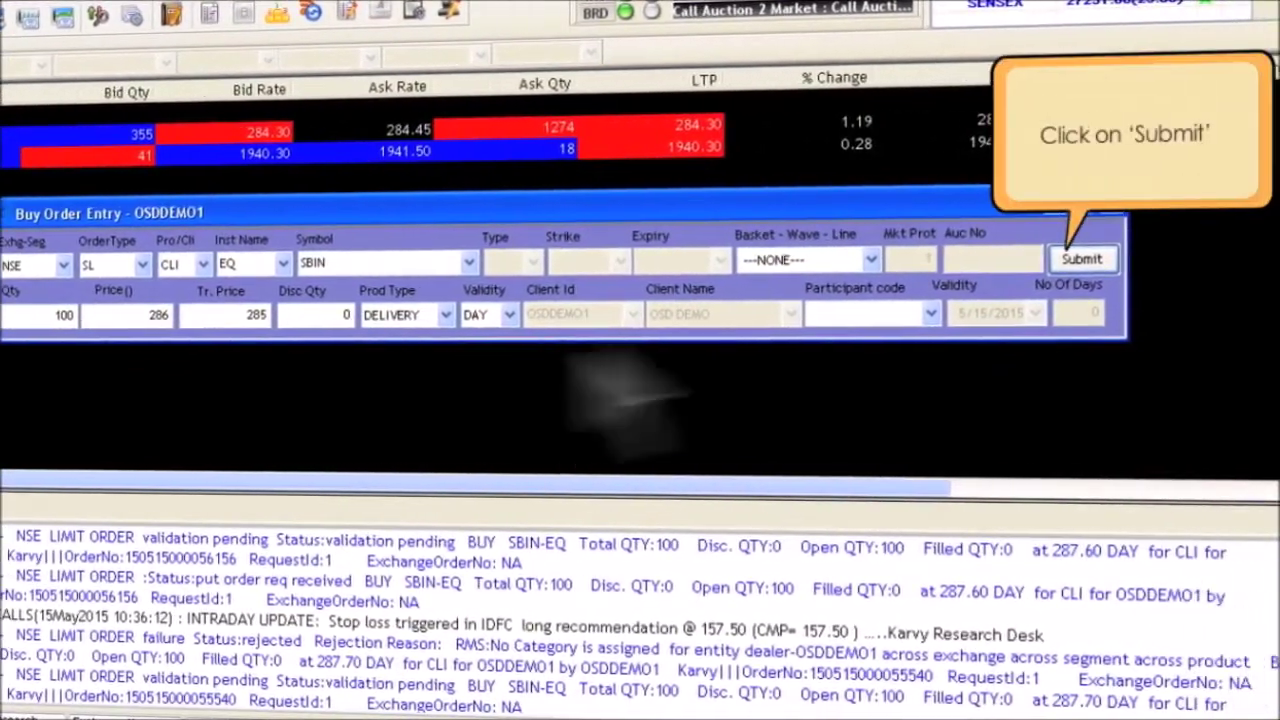
click(1164, 261)
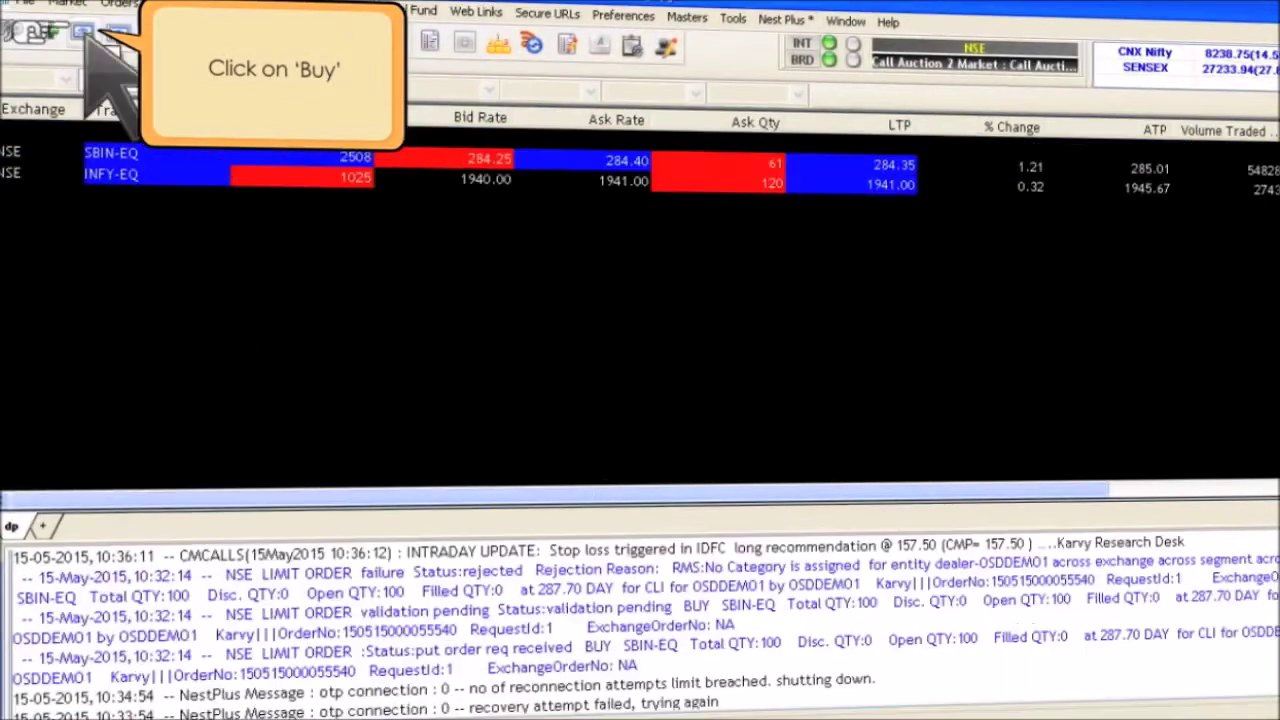
Step: Enter an SL-M buy for 100 SBIN shares with trigger price 287, then submit and confirm
click(85, 32)
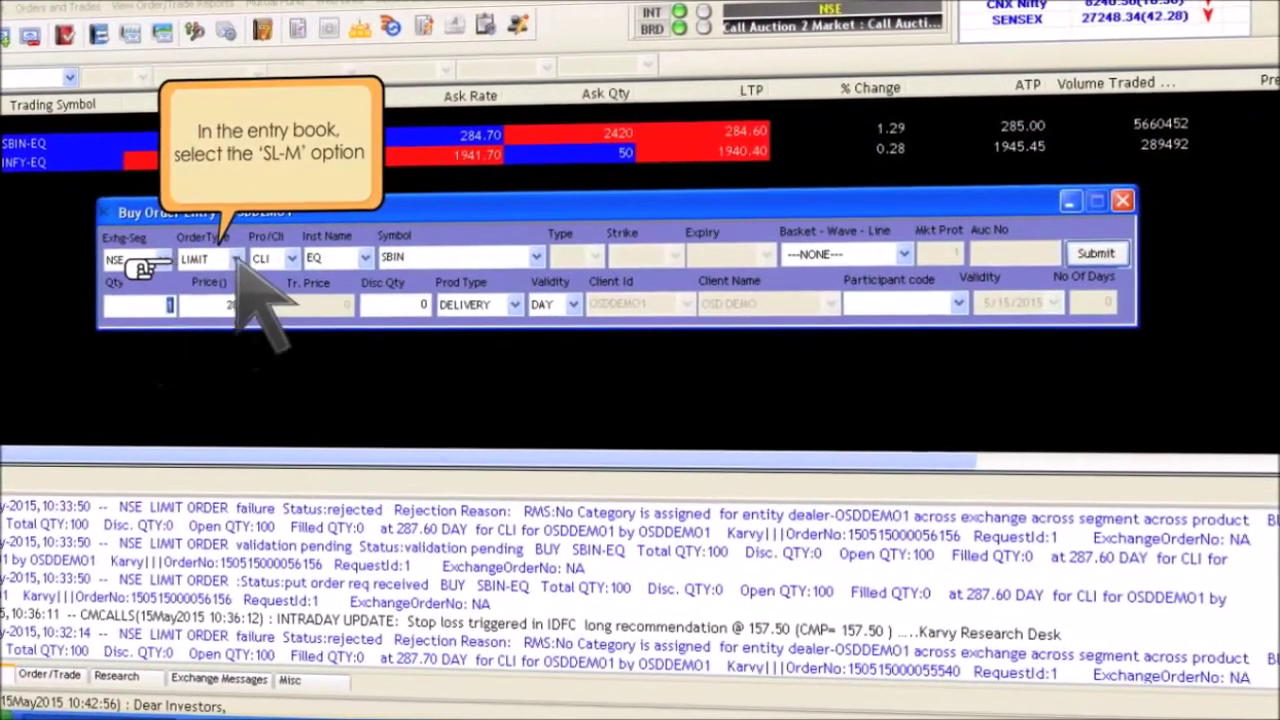
click(210, 258)
click(228, 328)
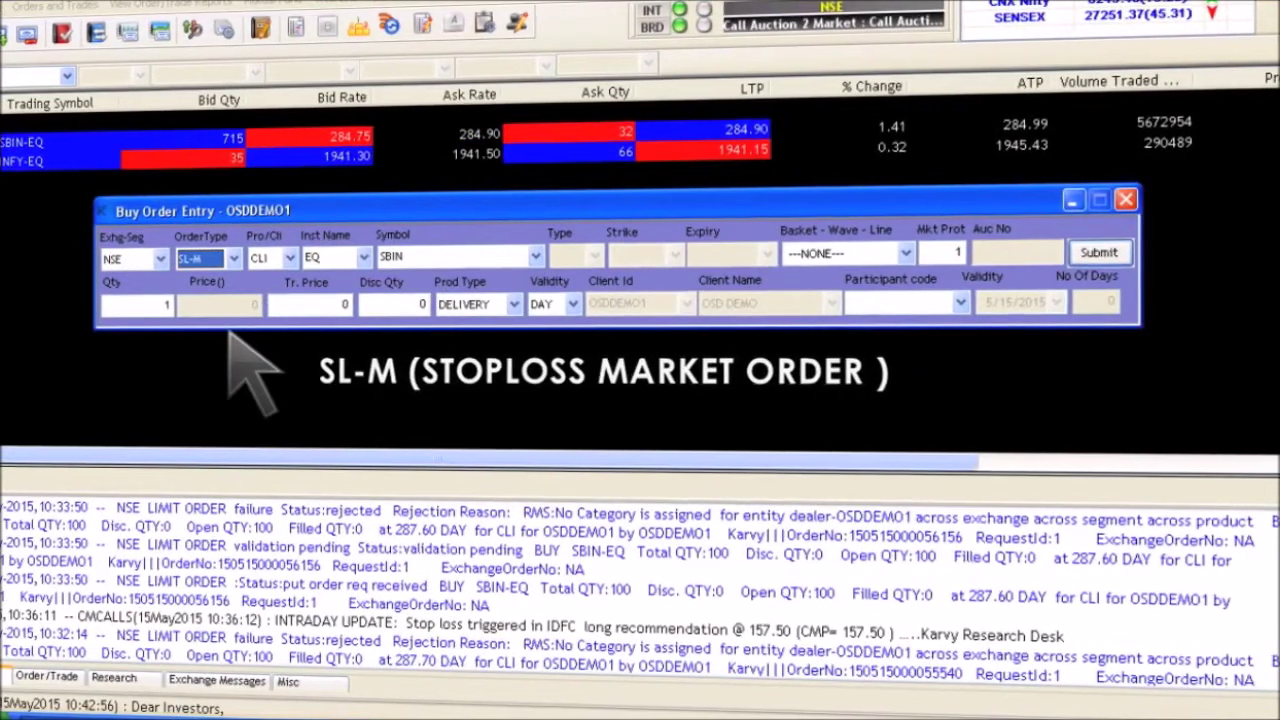
click(160, 304)
key(BackSpace)
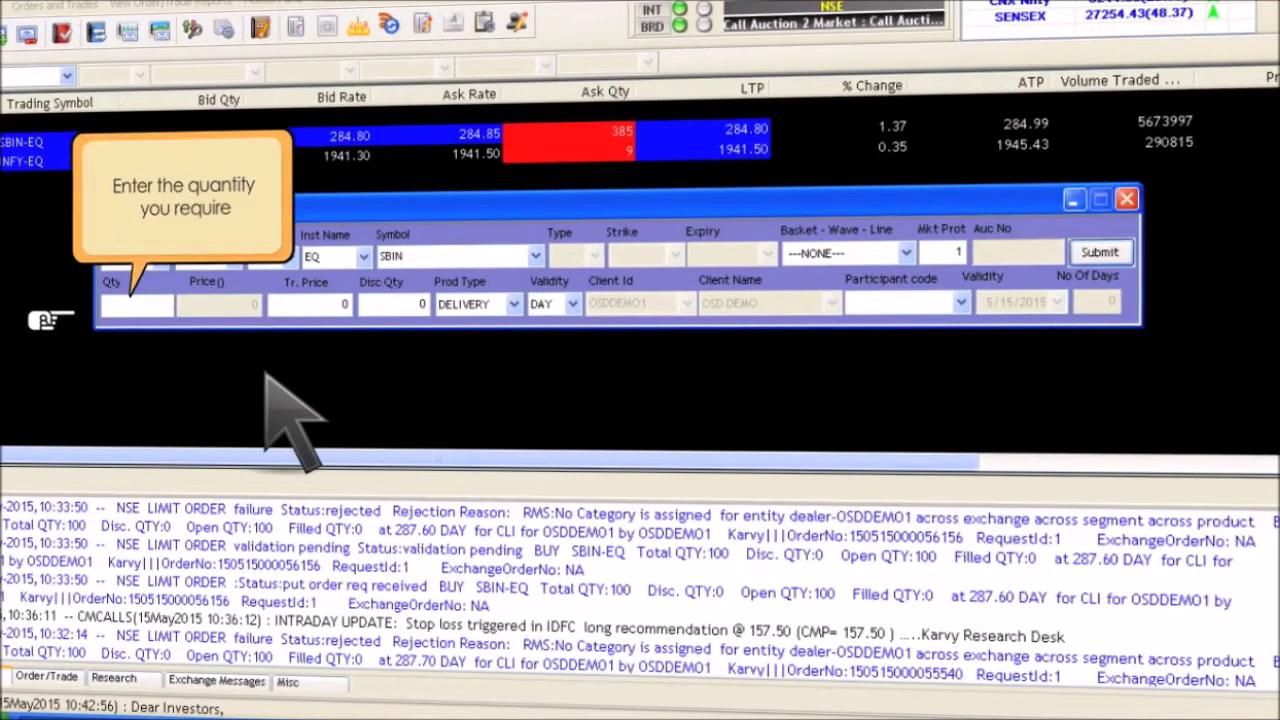
text(100)
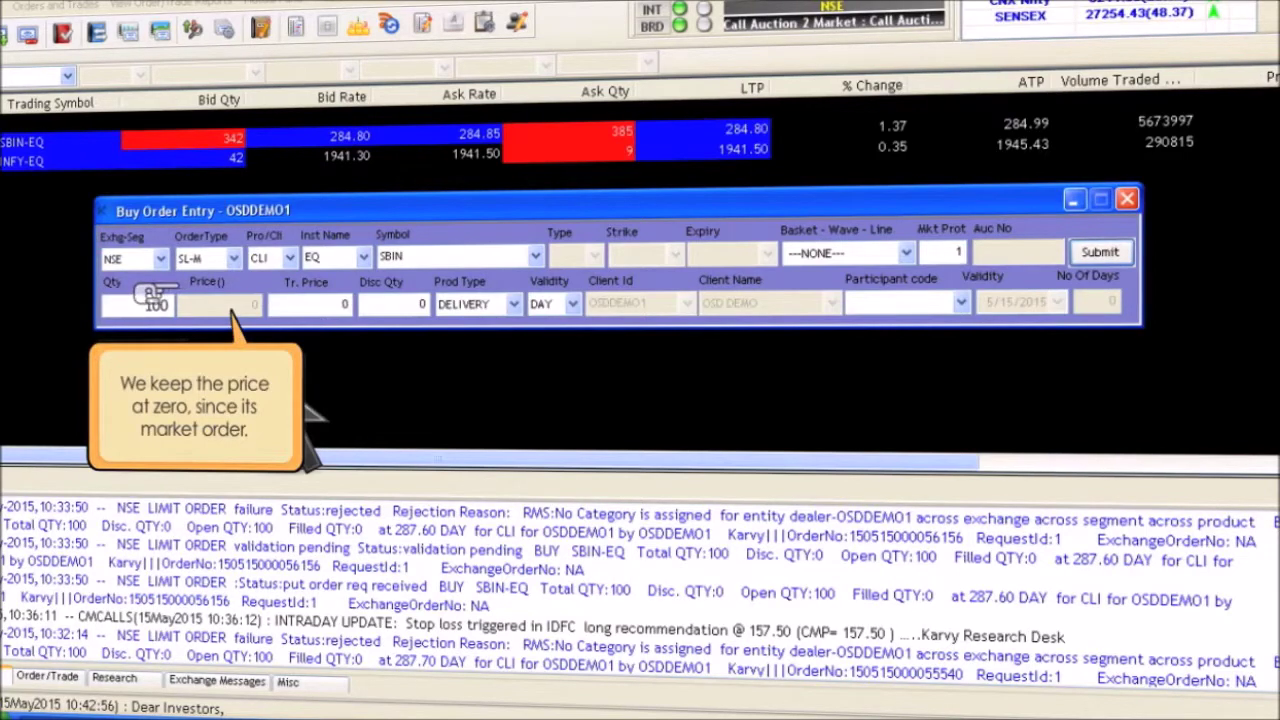
key(Tab)
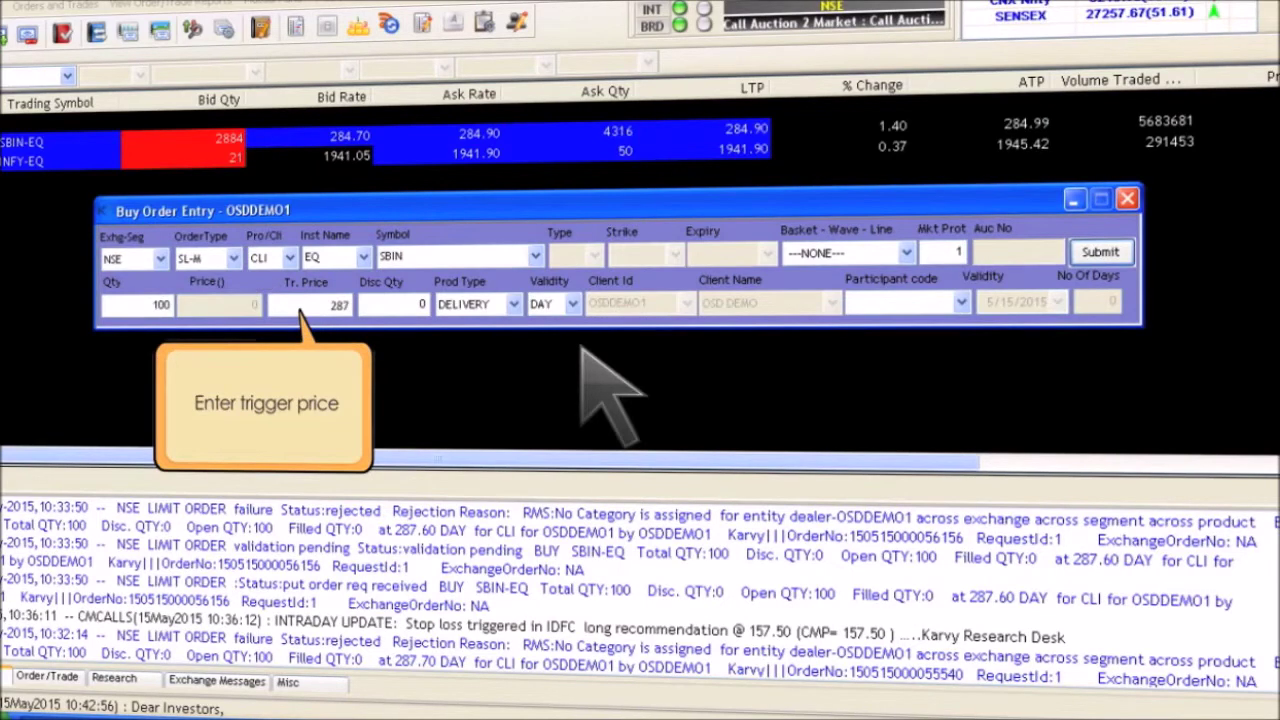
click(1100, 252)
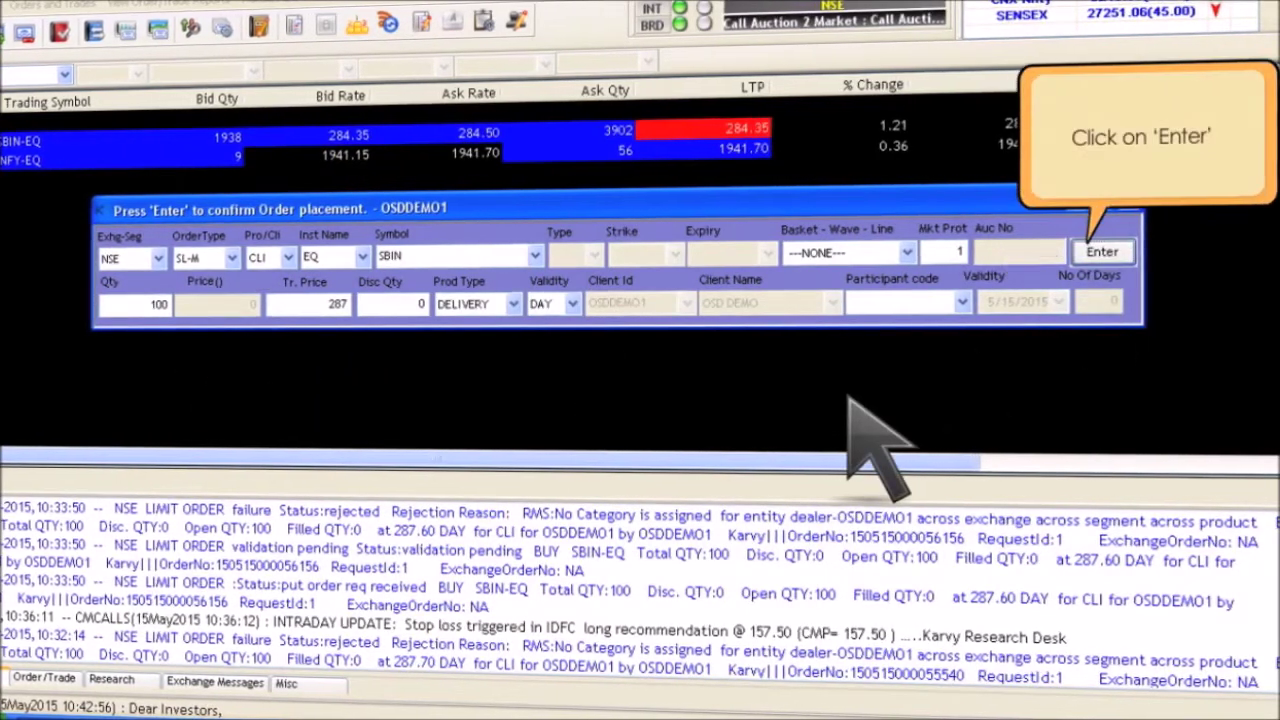
click(1103, 250)
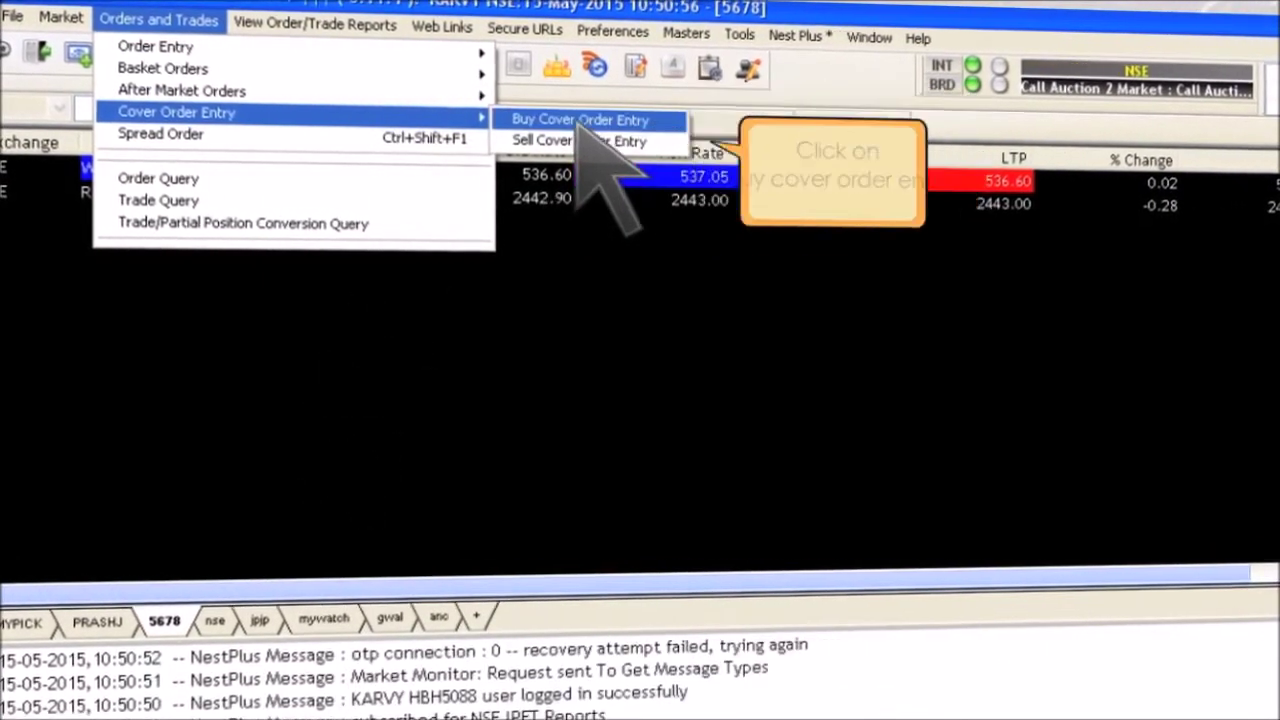
Step: Place a MARKET buy cover order for 1 WIPRO share with stop-loss trigger 511.10 and confirm it
click(578, 116)
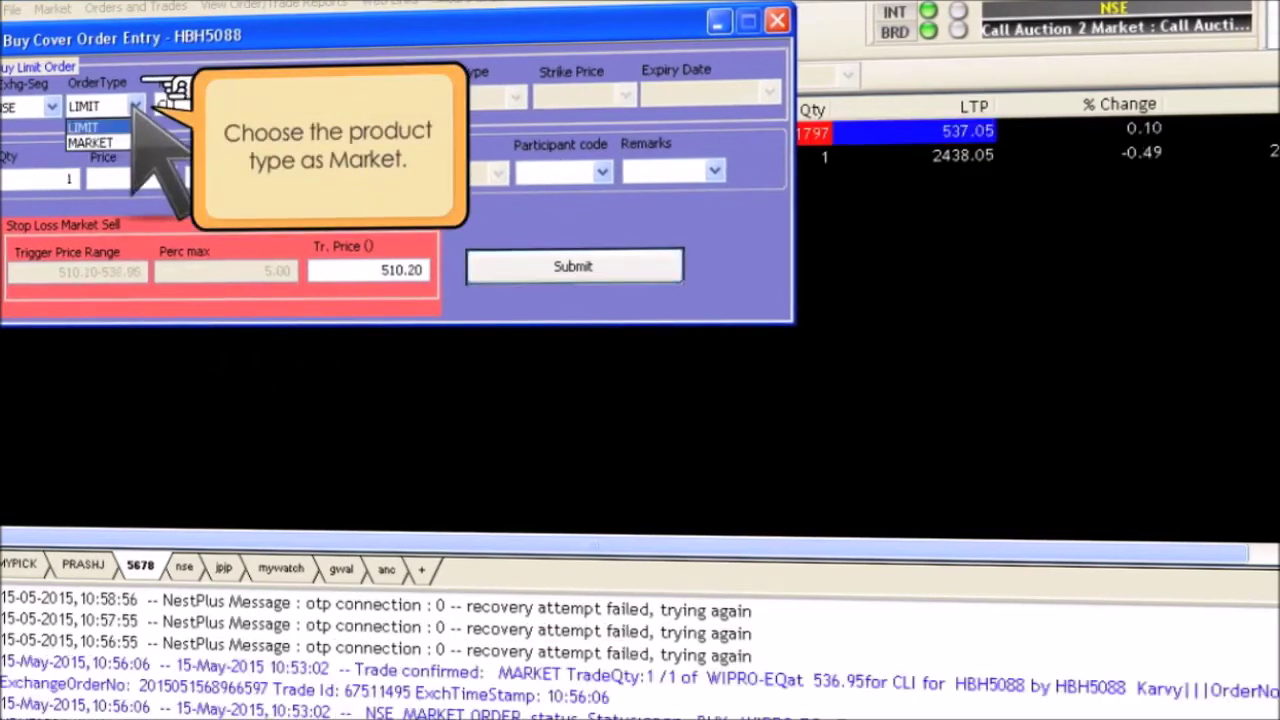
click(127, 142)
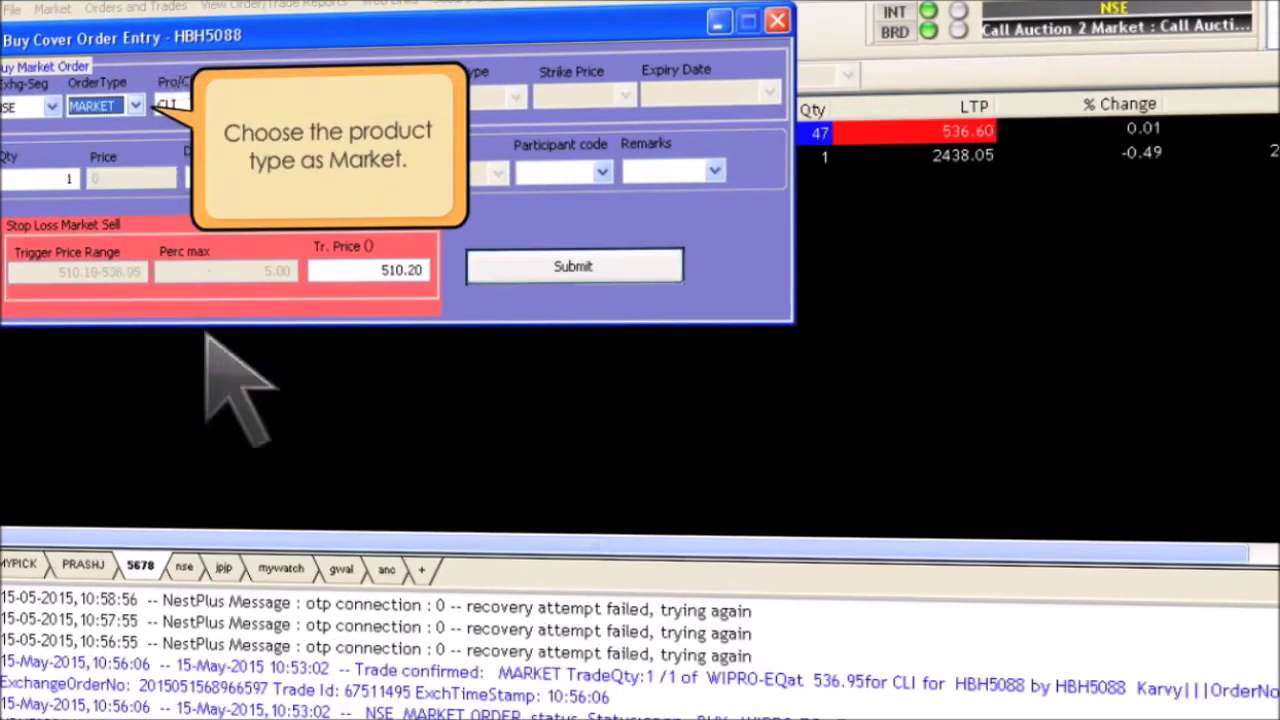
click(207, 104)
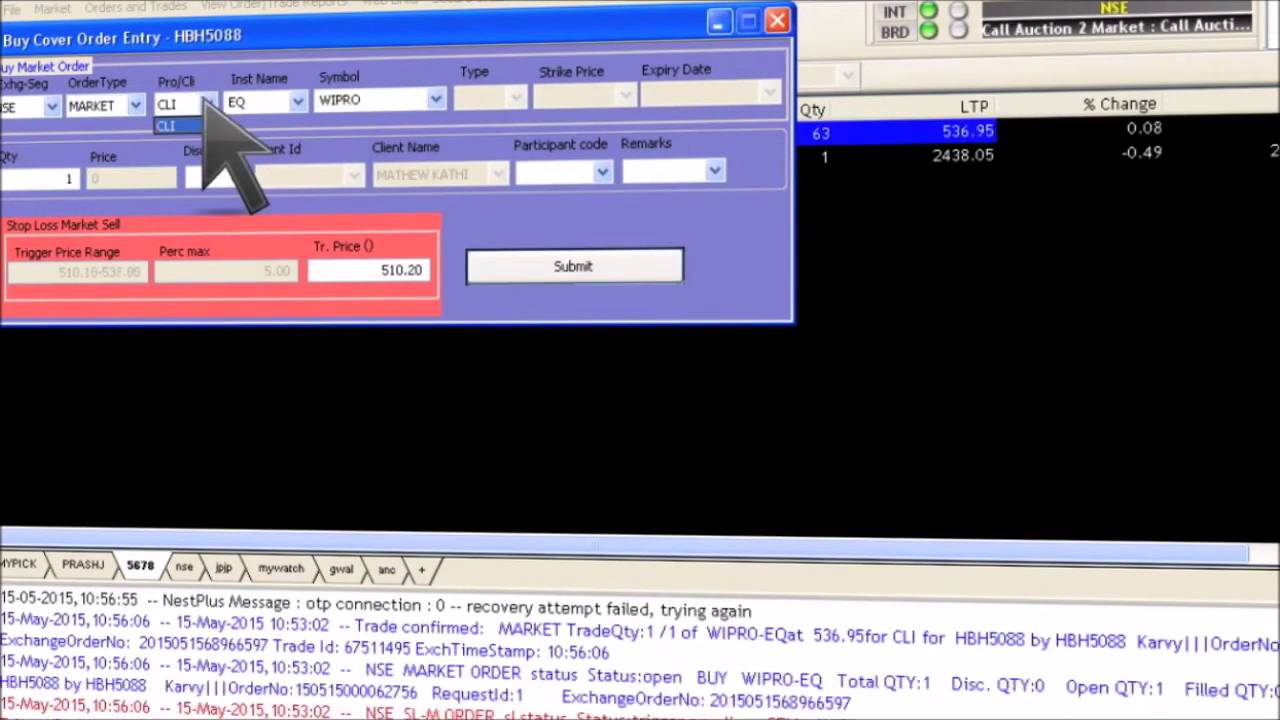
click(368, 268)
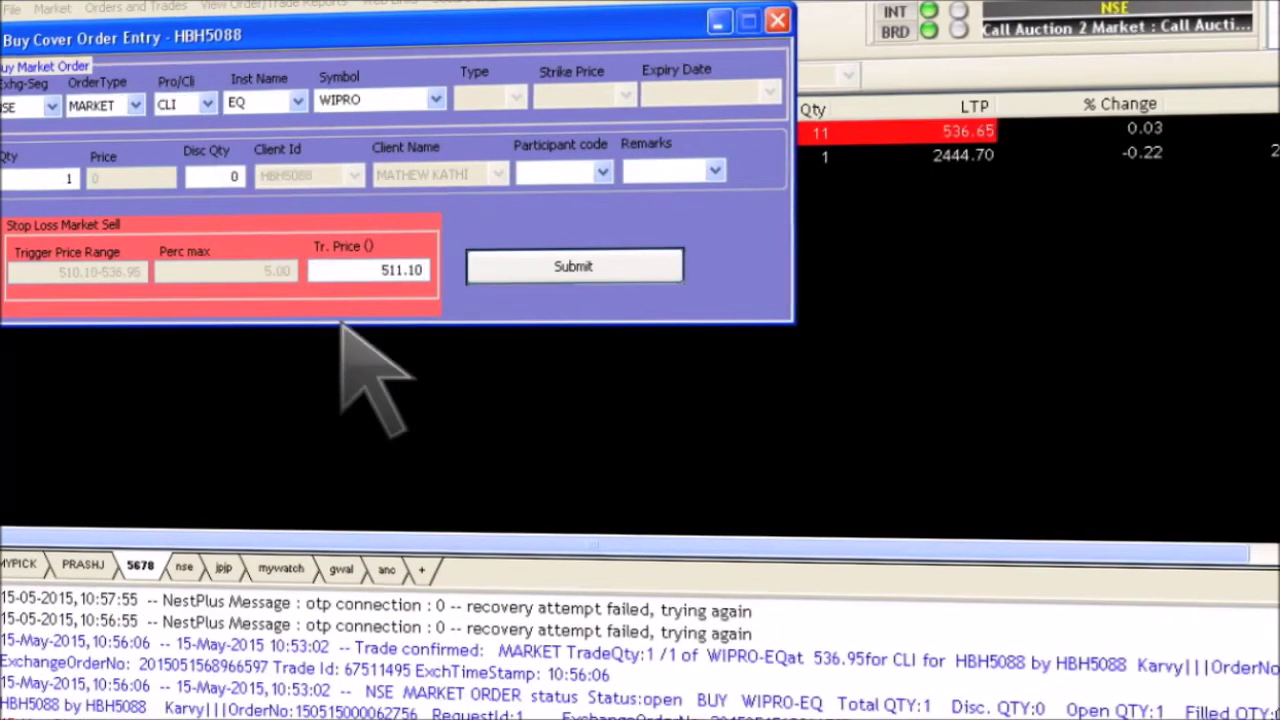
click(566, 267)
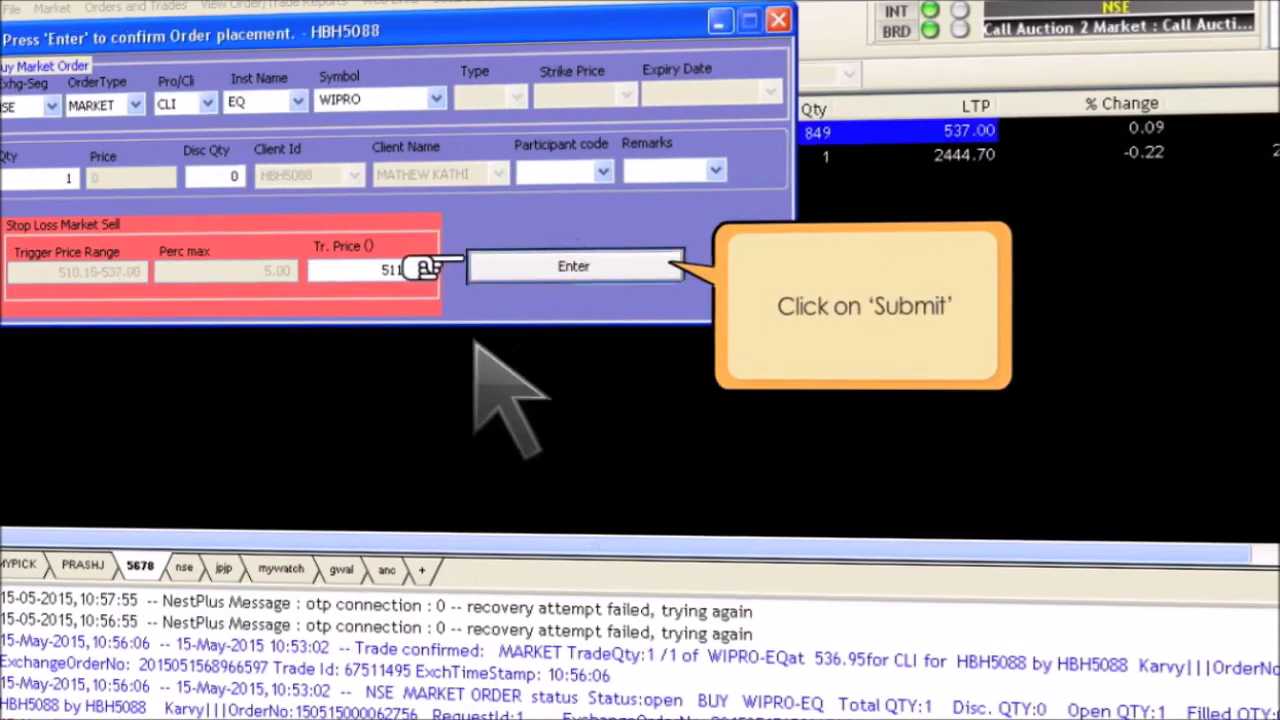
click(560, 266)
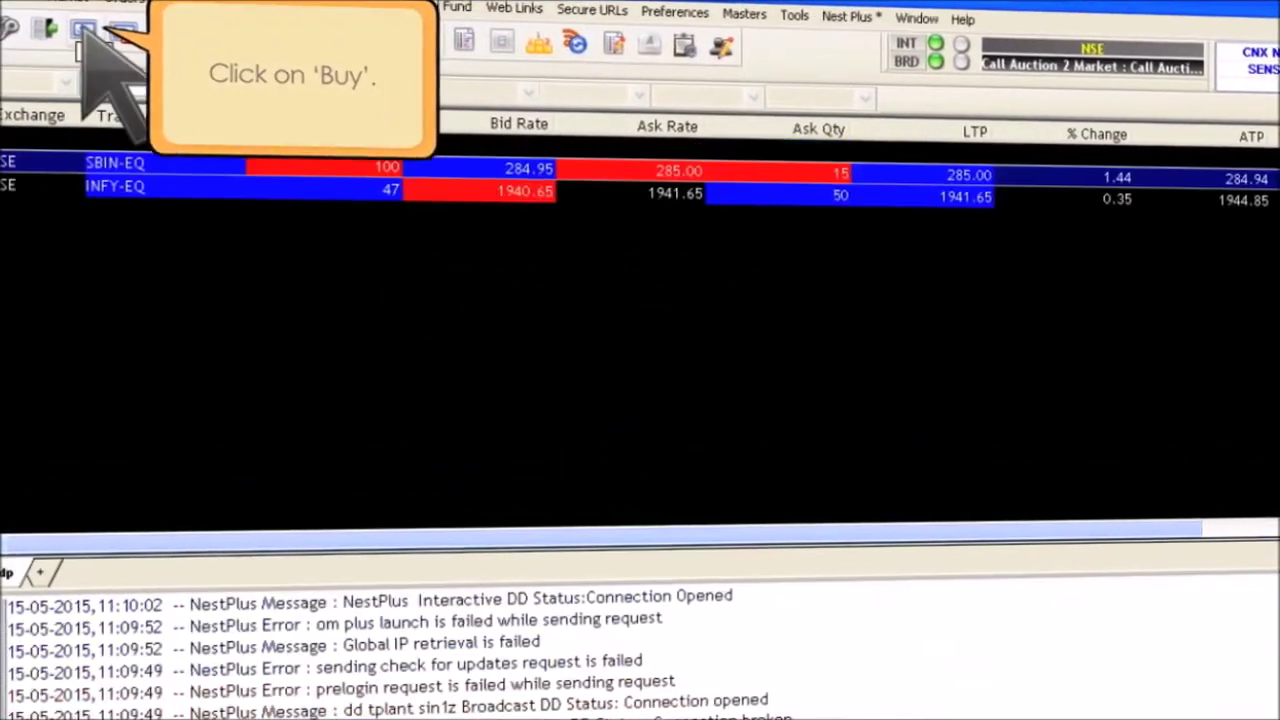
Step: Submit and confirm a MARKET buy order for 1 SBIN share, DELIVERY, DAY
click(84, 30)
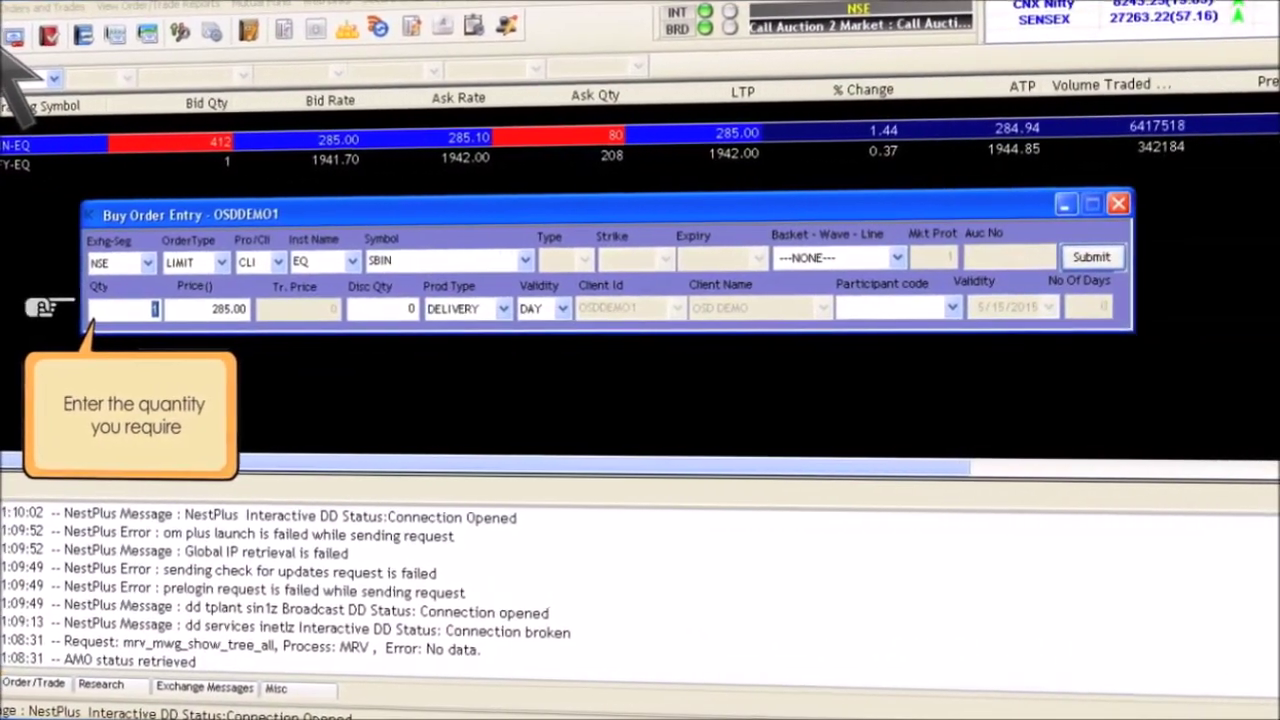
click(216, 262)
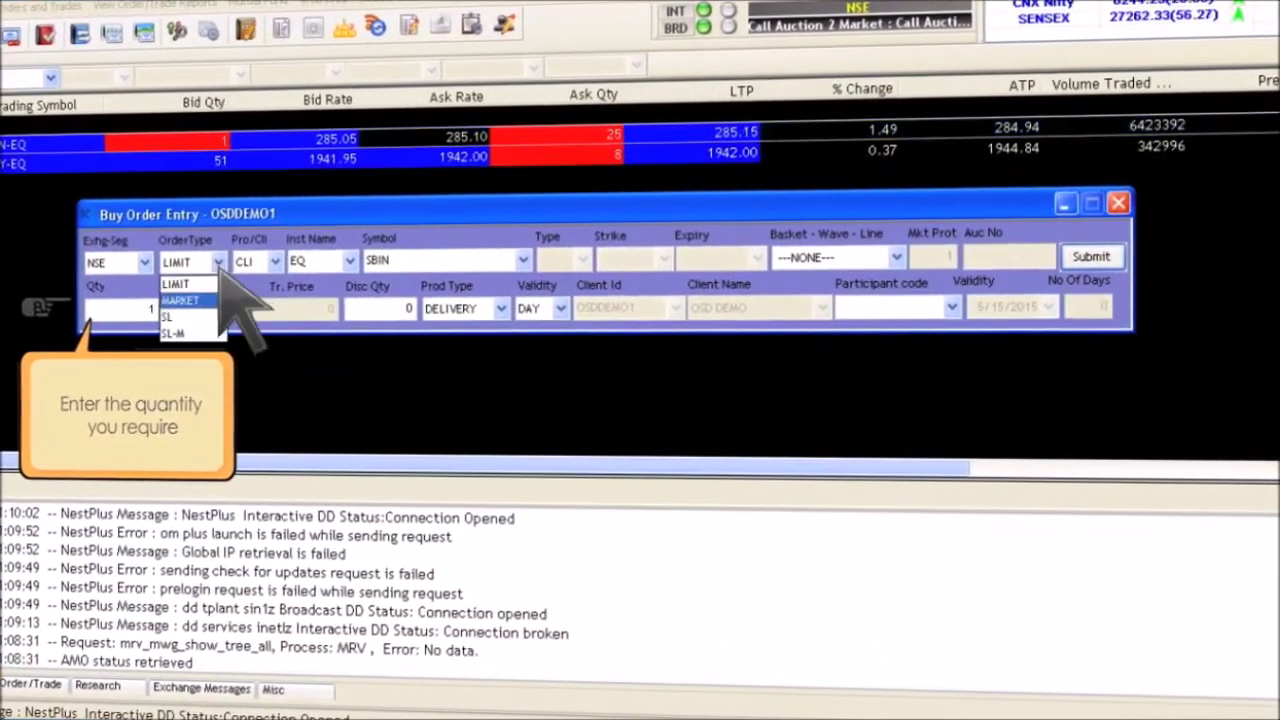
click(200, 306)
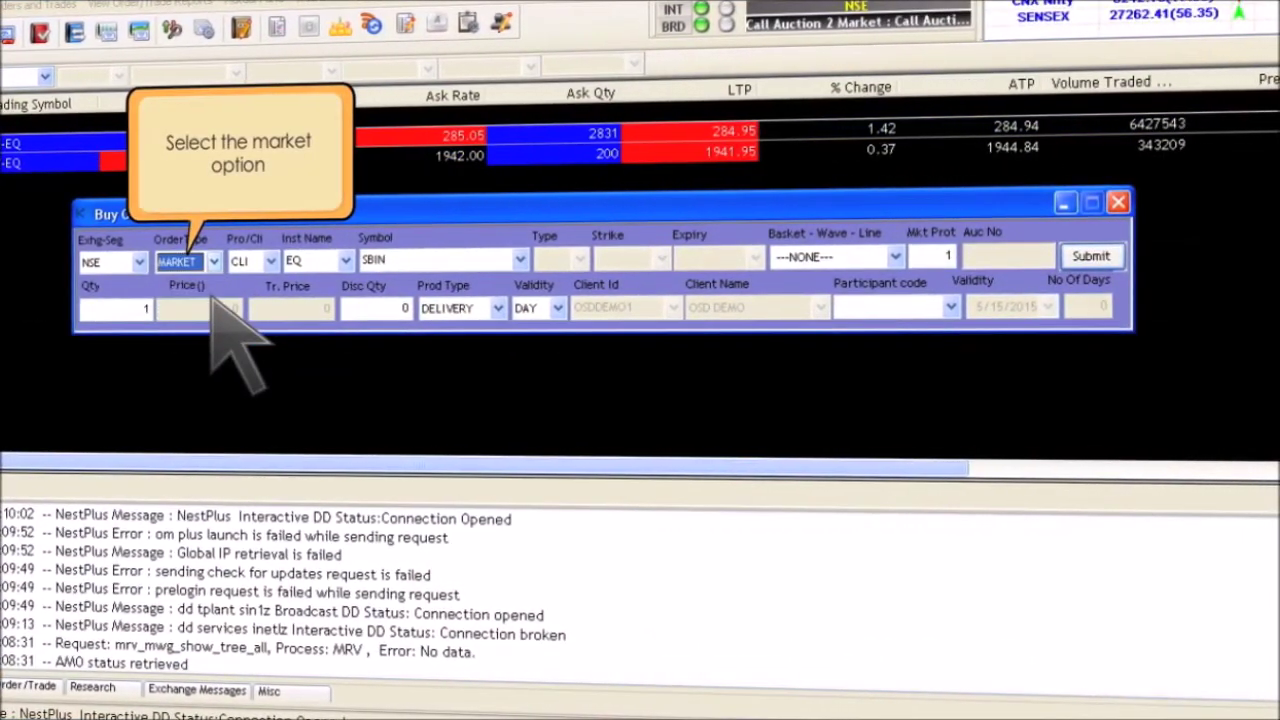
click(495, 307)
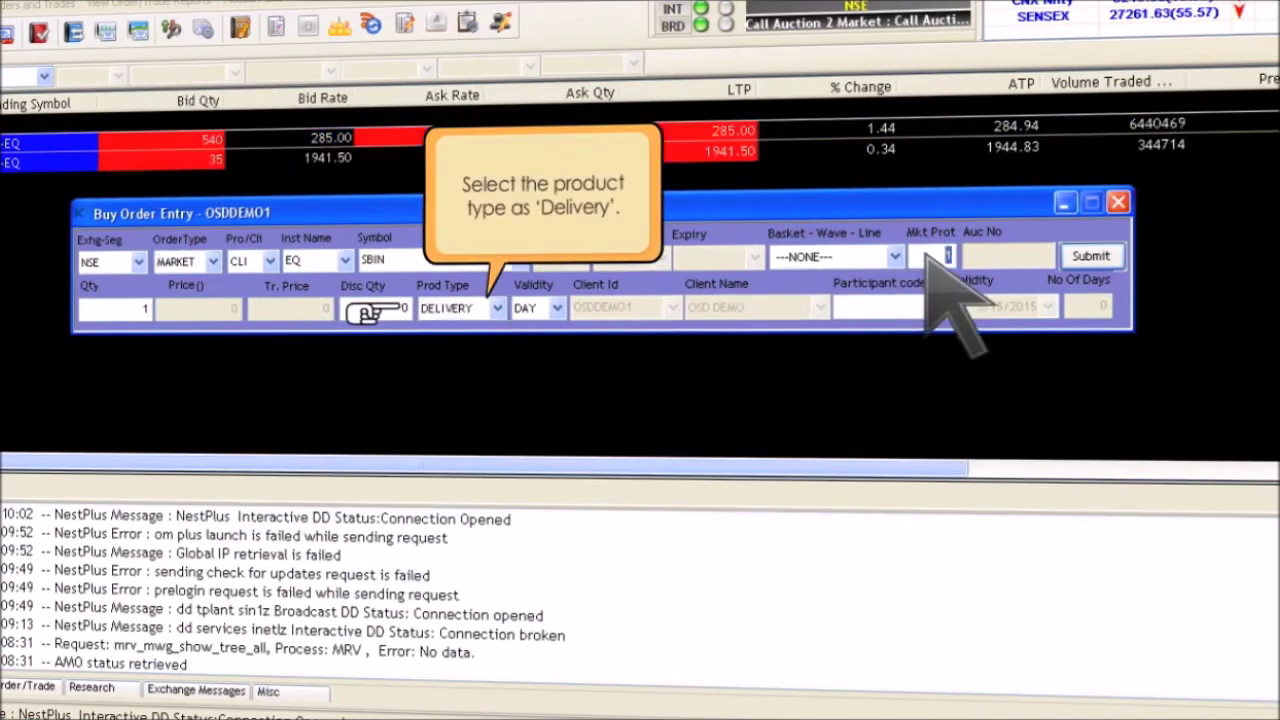
click(1090, 258)
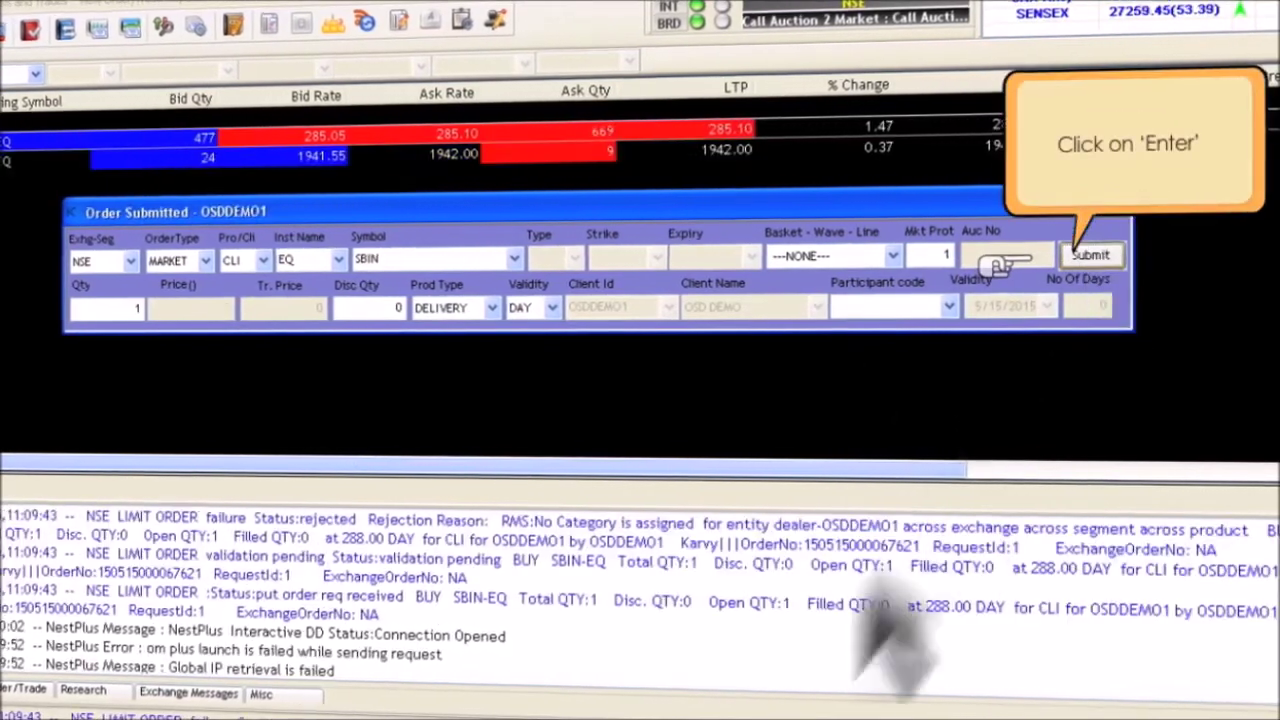